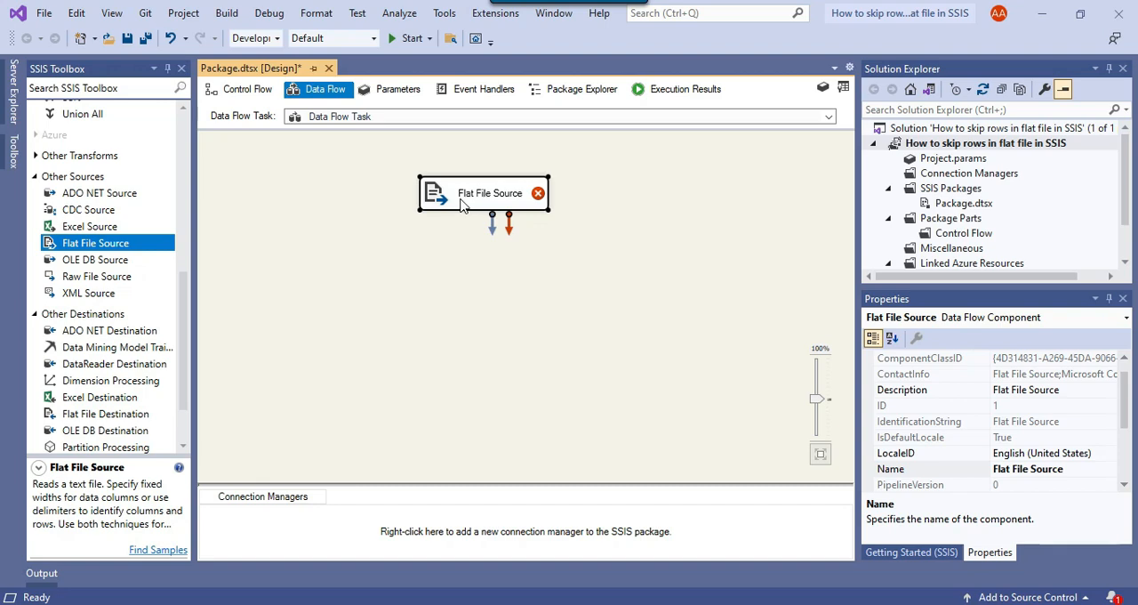
Step: Create a connection manager named "flat file" for the Flat File Source that reads D:\Files\Email_Info.csv
{"action": "left_click", "coordinate": [494, 211]}
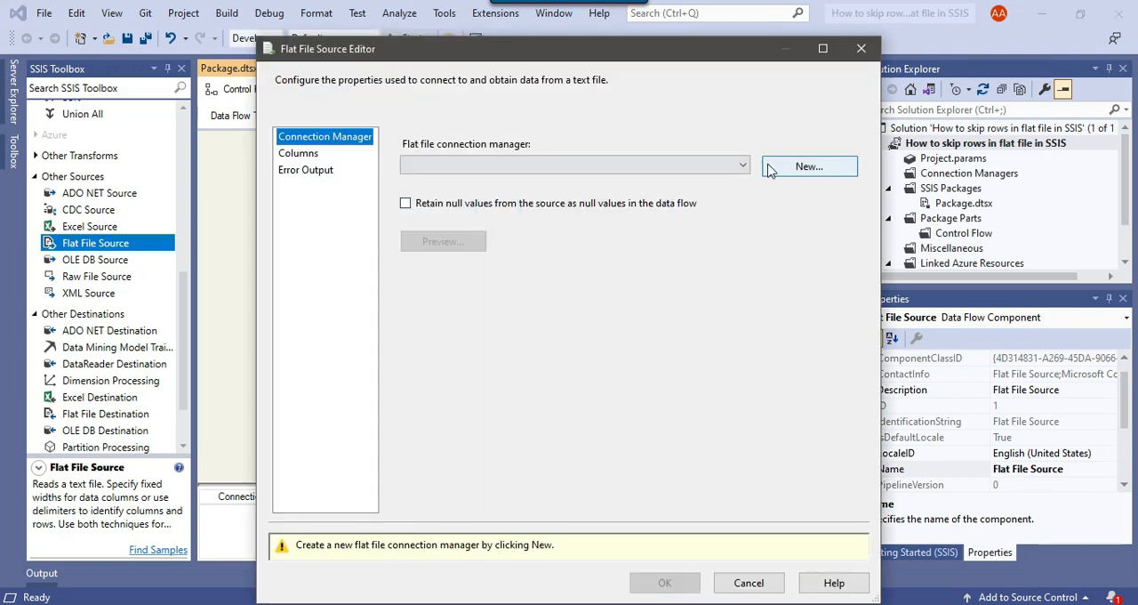
{"action": "left_click", "coordinate": [770, 167]}
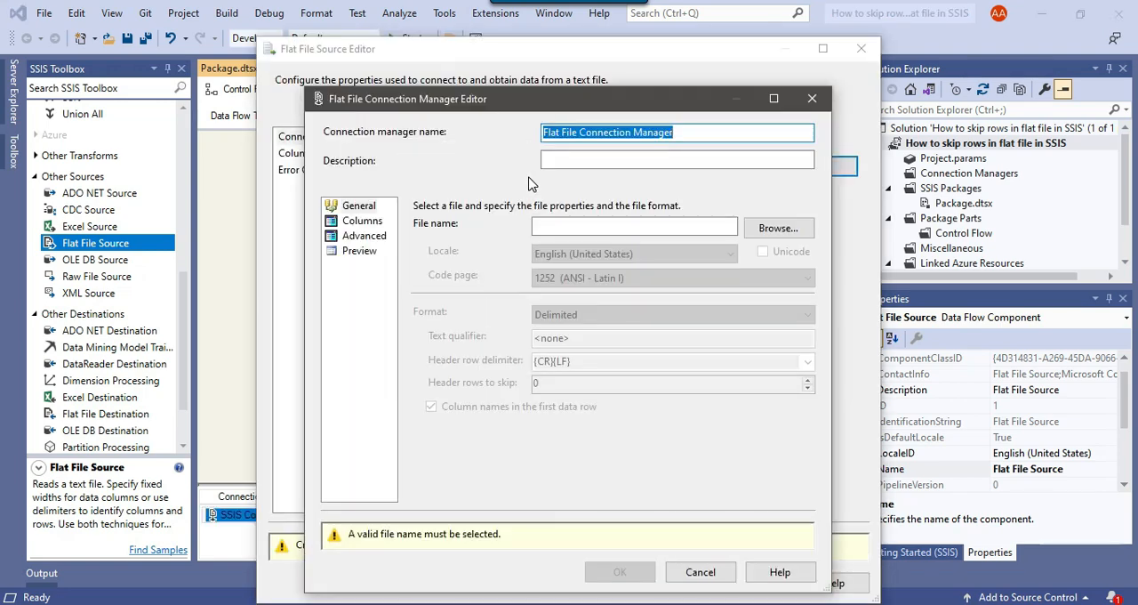
{"action": "type", "text": "flat file"}
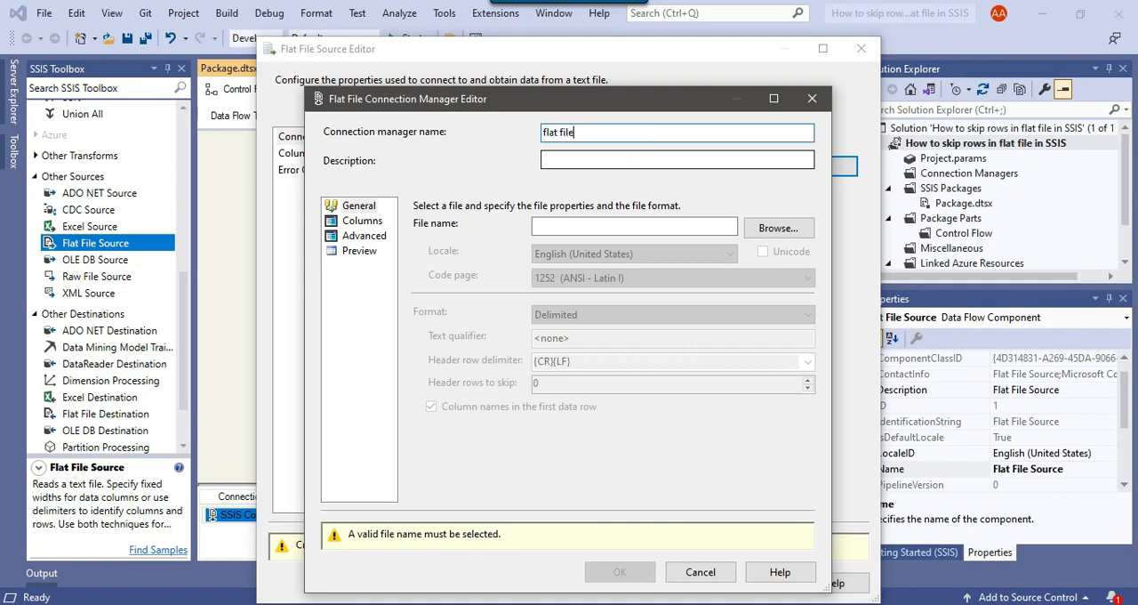
{"action": "left_click", "coordinate": [769, 229]}
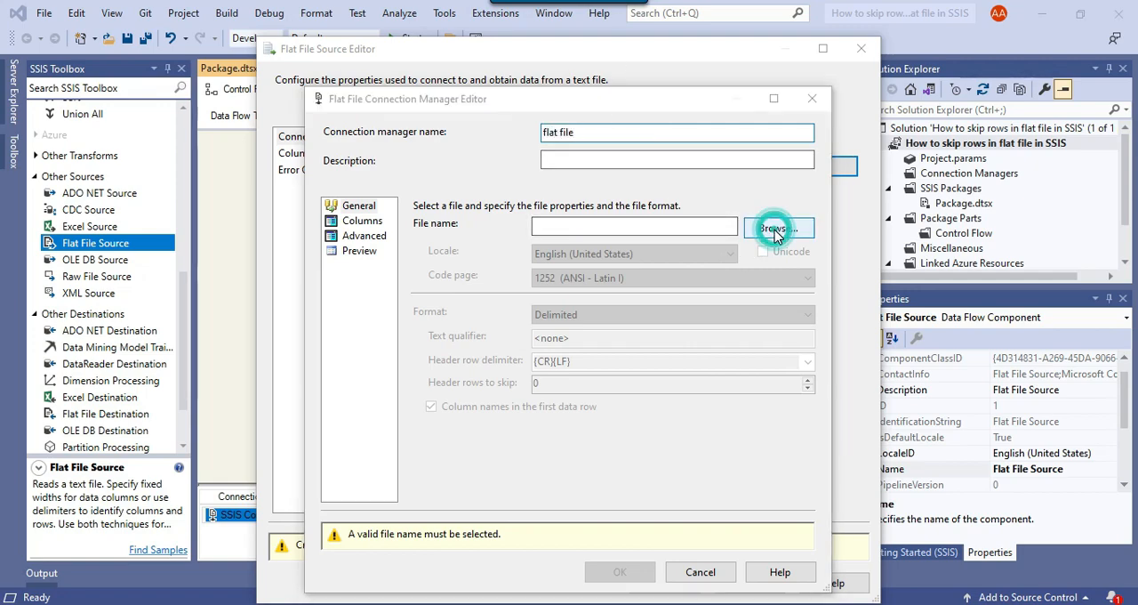
{"action": "left_click", "coordinate": [973, 555]}
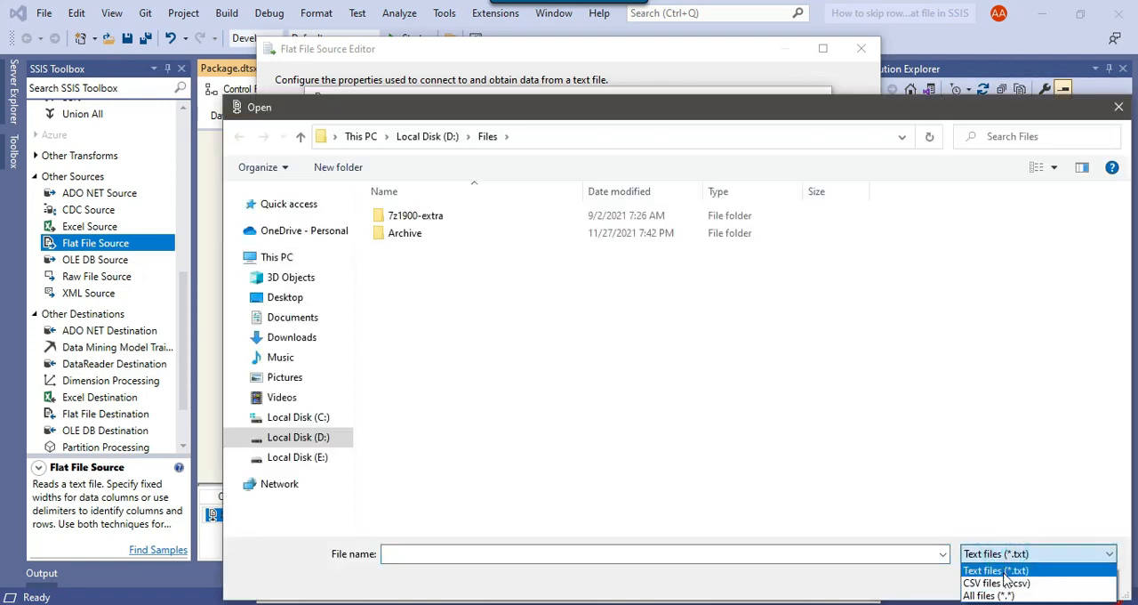
{"action": "left_click", "coordinate": [996, 582]}
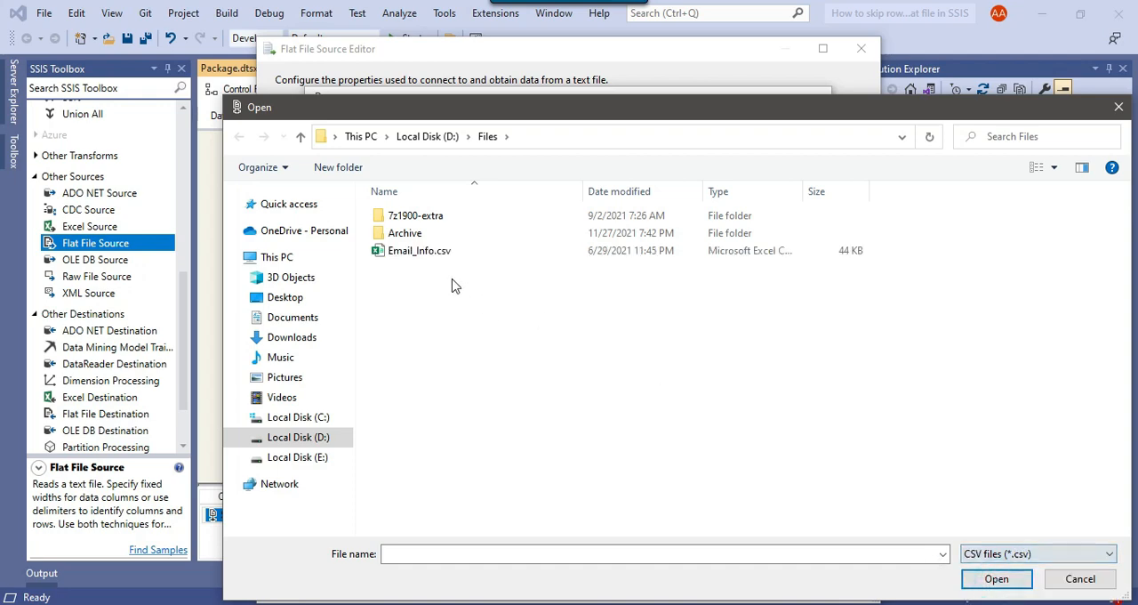
{"action": "left_click", "coordinate": [416, 252]}
{"action": "left_click", "coordinate": [994, 579]}
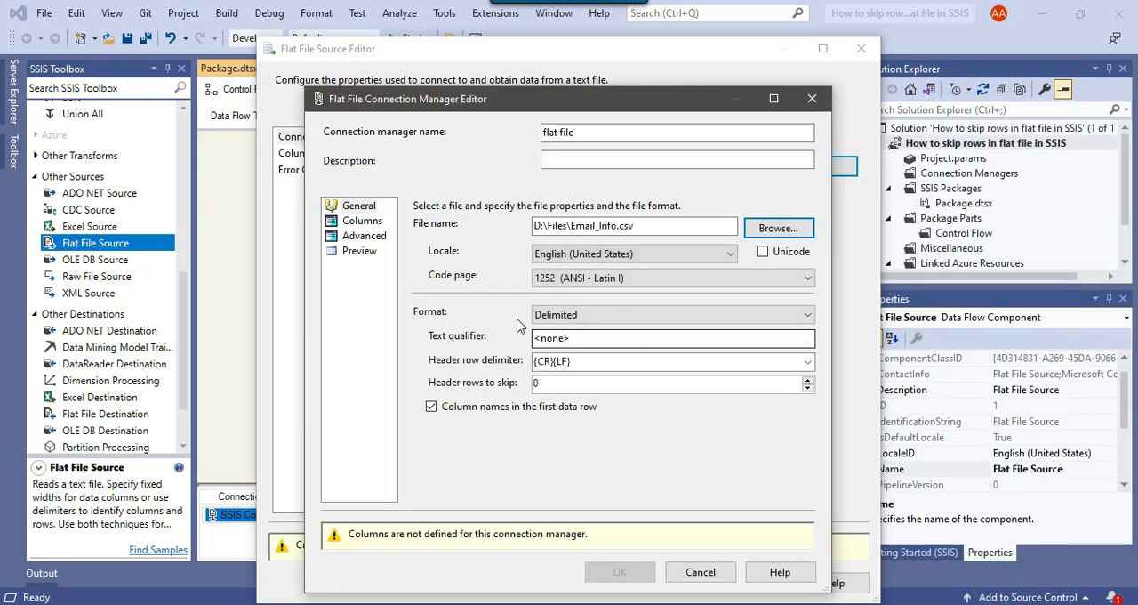
Step: Preview the rows of Email_Info.csv, then confirm the connection manager and the Flat File Source settings
{"action": "left_click", "coordinate": [359, 252]}
{"action": "left_click_drag", "start_coordinate": [656, 465], "coordinate": [608, 463]}
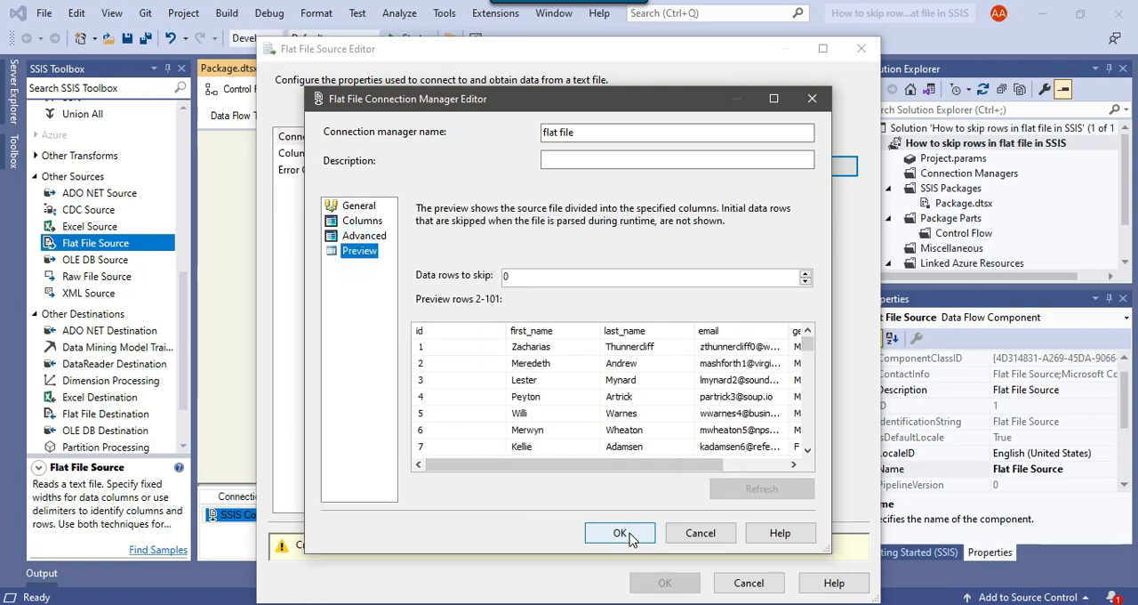
{"action": "left_click", "coordinate": [620, 533]}
{"action": "left_click", "coordinate": [664, 543]}
{"action": "left_click", "coordinate": [589, 326]}
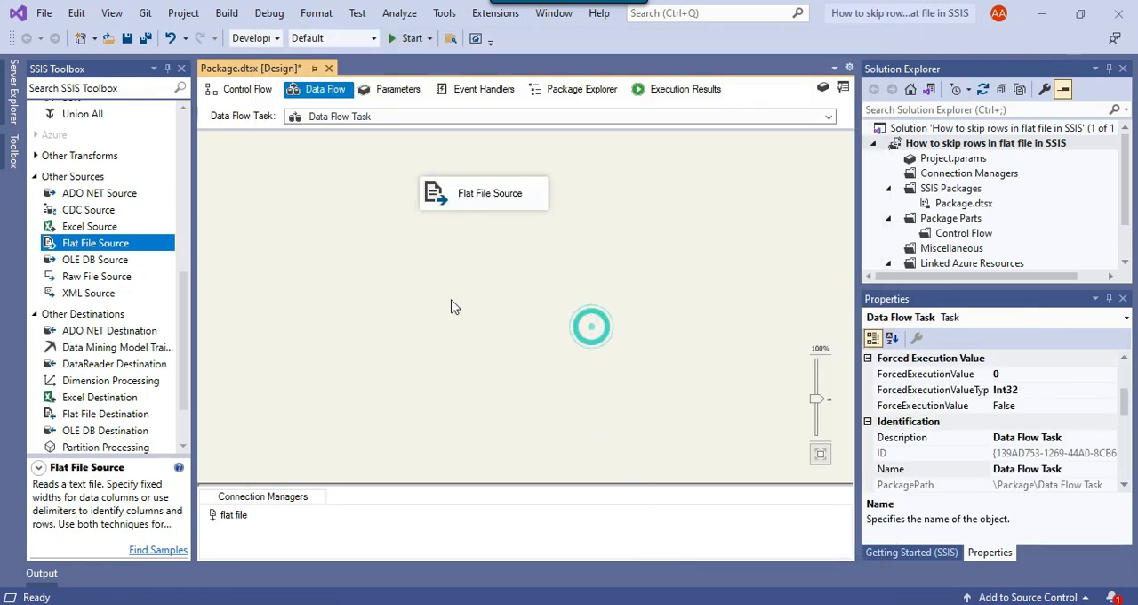
Step: Add an OLE DB Destination below the Flat File Source and look at the SSIS database in SQL Server Management Studio
{"action": "scroll", "coordinate": [99, 300], "scroll_direction": "down", "scroll_amount": 2}
{"action": "left_click_drag", "start_coordinate": [112, 361], "coordinate": [413, 285]}
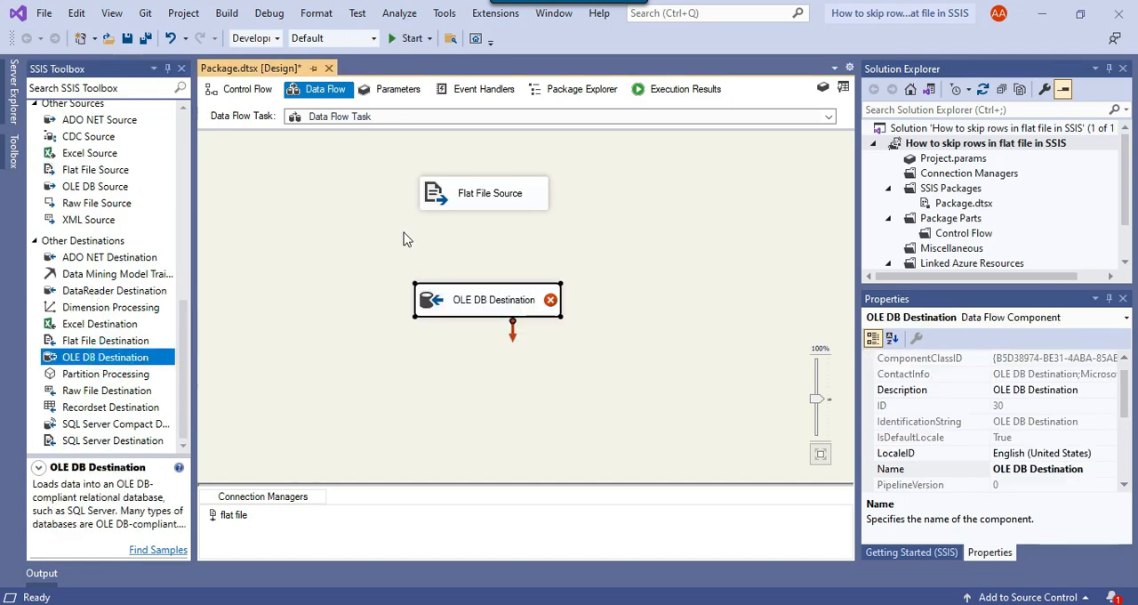
{"action": "left_click", "coordinate": [688, 603]}
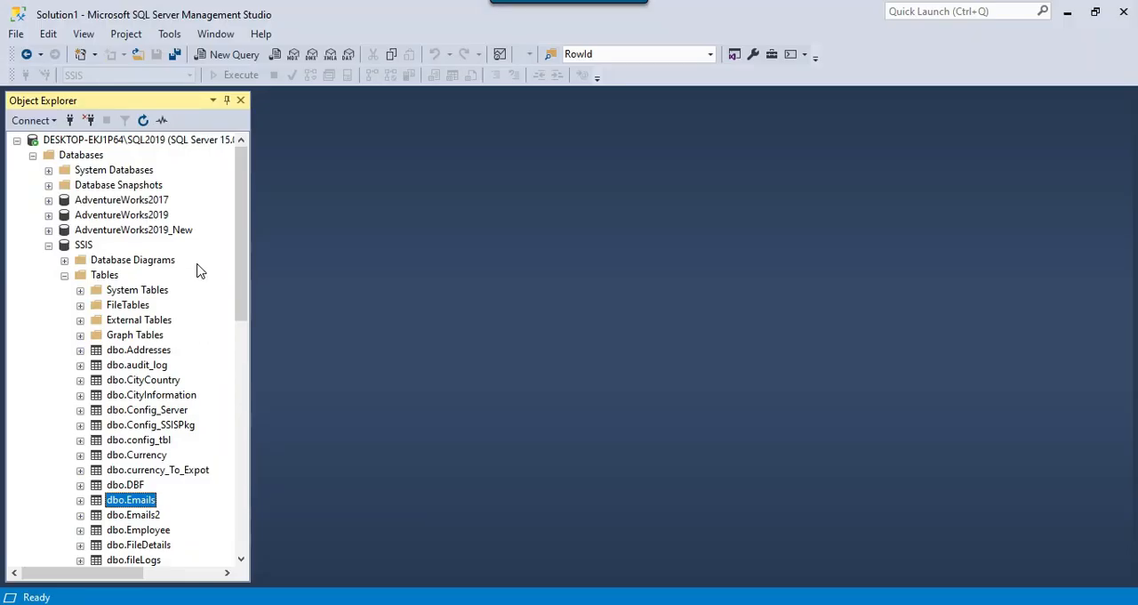
{"action": "left_click", "coordinate": [85, 245]}
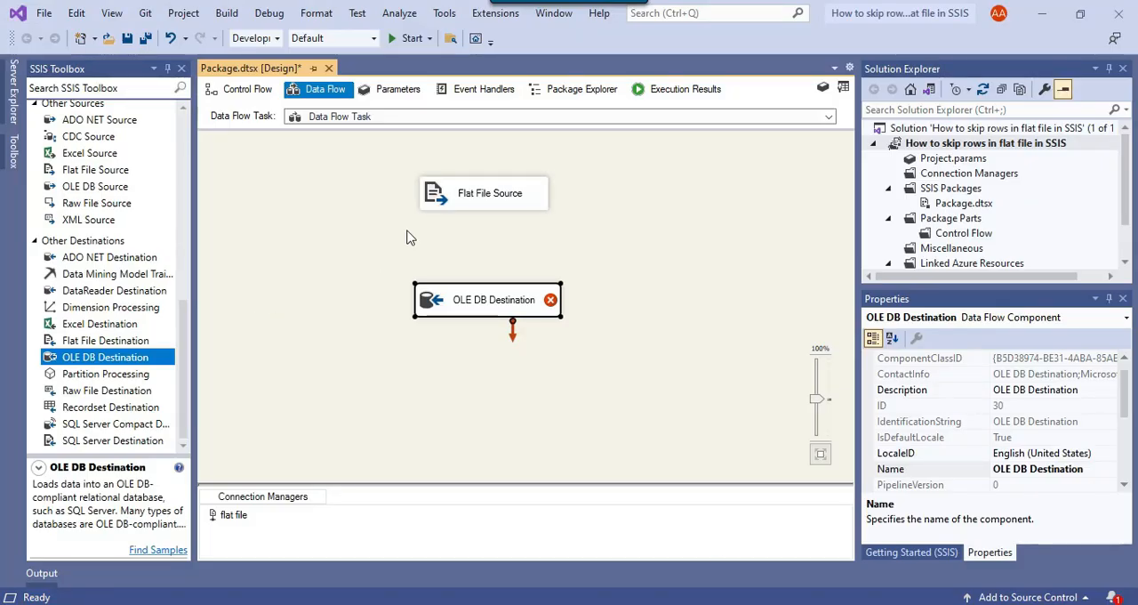
Step: Link the Flat File Source's data output to the OLE DB Destination and assign the destination the DESKTOP-EKJ1P64\SQL2019.SSIS connection
{"action": "left_click", "coordinate": [459, 192]}
{"action": "left_click_drag", "start_coordinate": [492, 226], "coordinate": [452, 303]}
{"action": "right_click", "coordinate": [448, 304]}
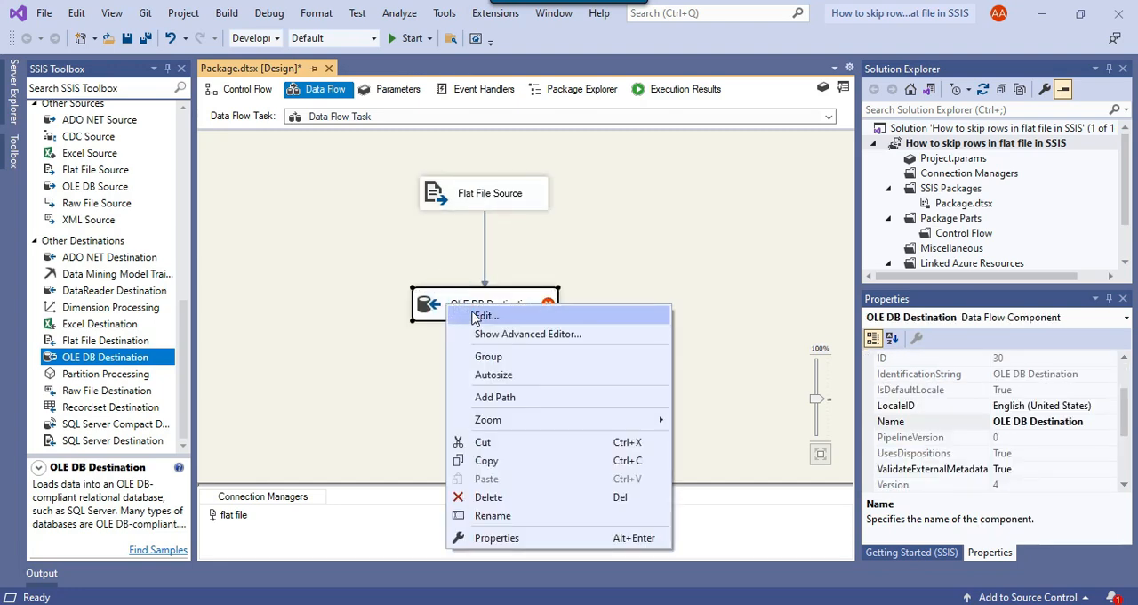
{"action": "left_click", "coordinate": [486, 315]}
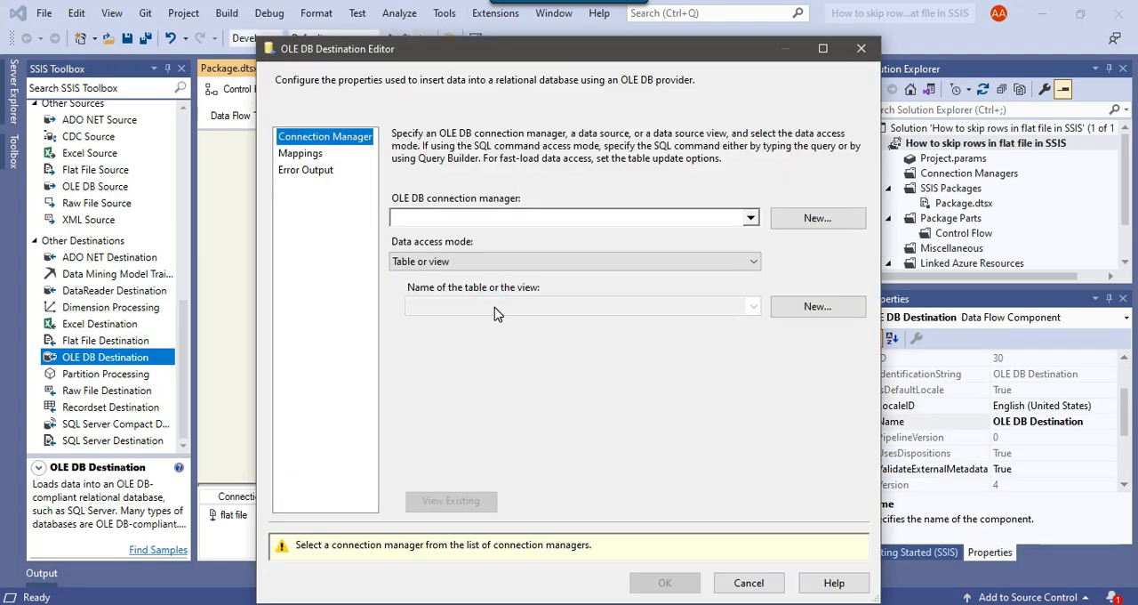
{"action": "left_click", "coordinate": [828, 229]}
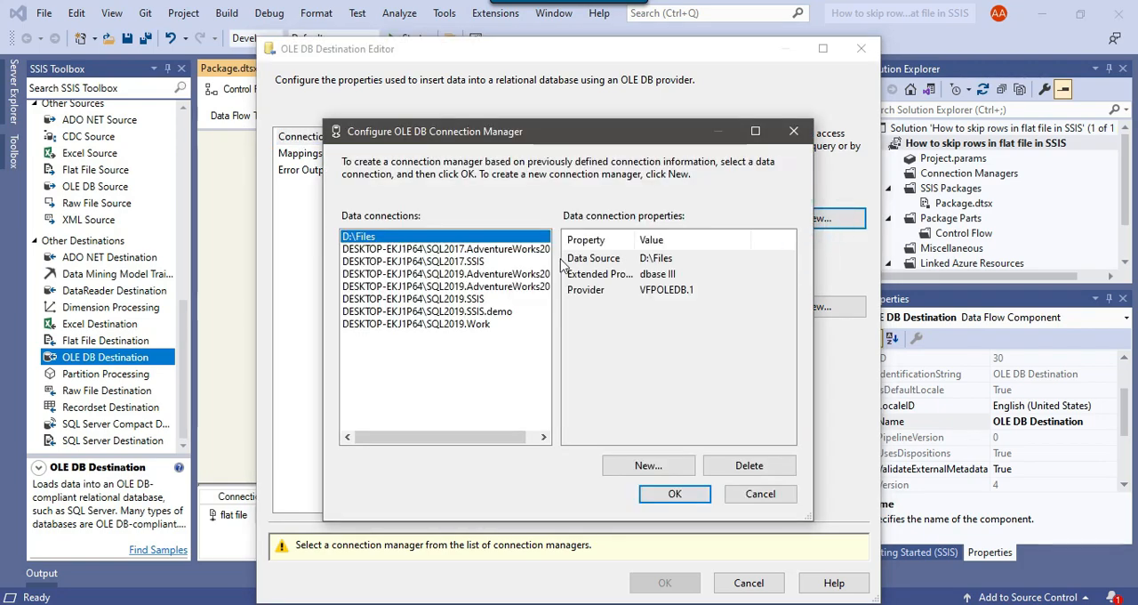
{"action": "left_click", "coordinate": [458, 298]}
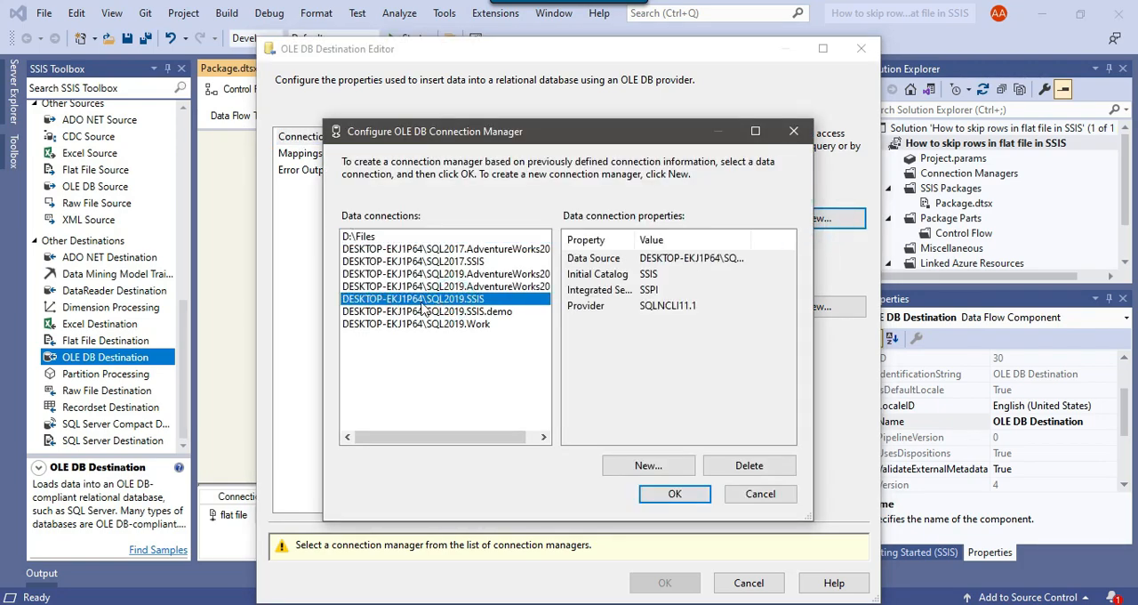
{"action": "left_click", "coordinate": [681, 498]}
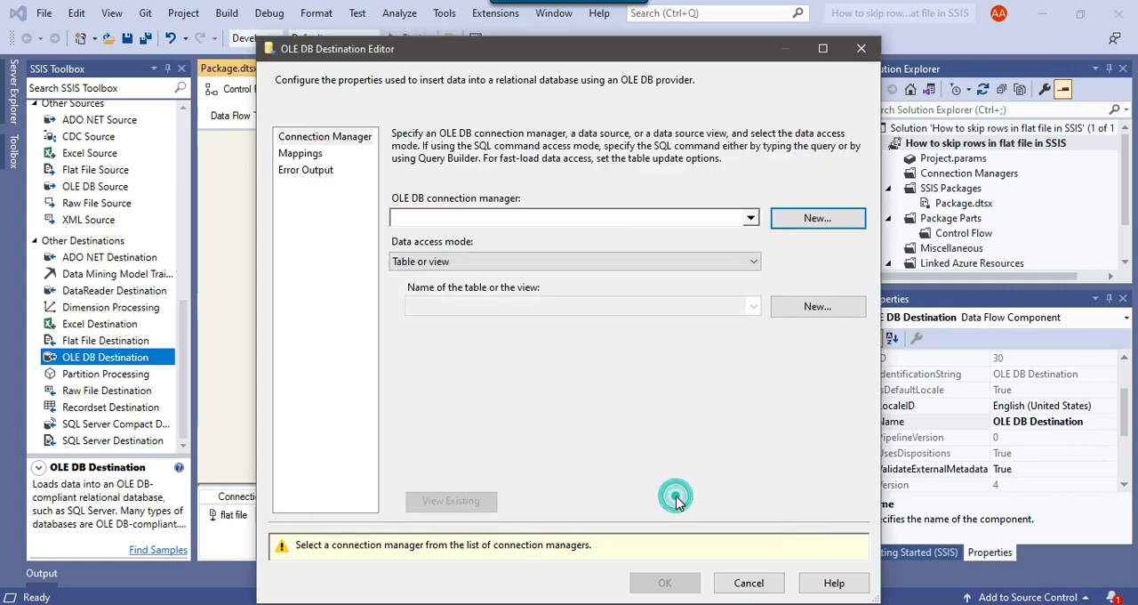
Step: Set the destination's data access mode to "Table or view - fast load" and create a new destination table named Email_Info
{"action": "left_click", "coordinate": [470, 266]}
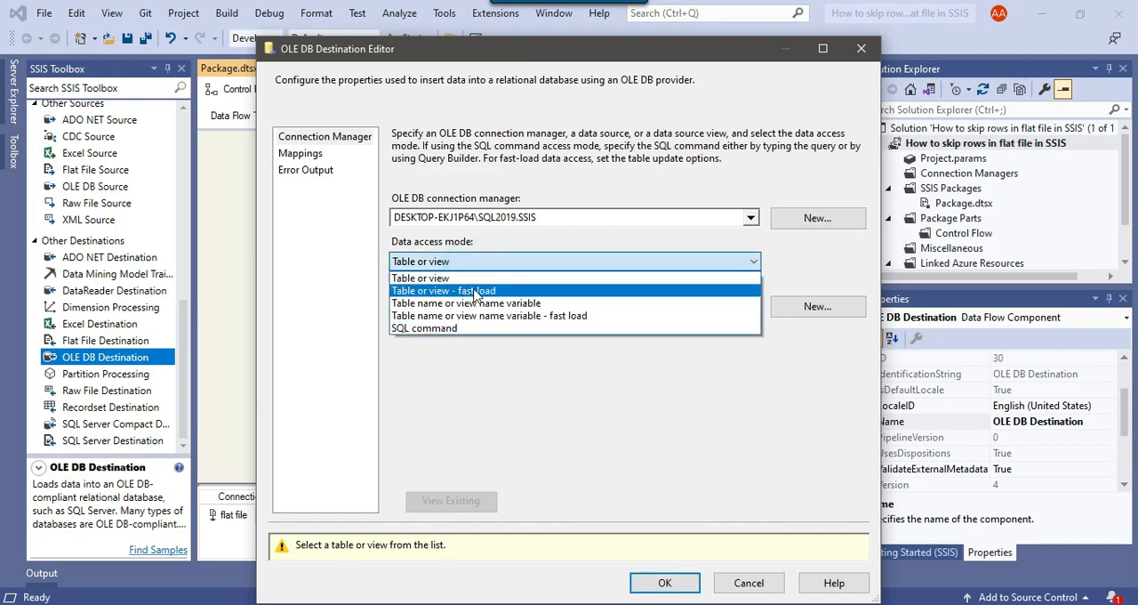
{"action": "left_click", "coordinate": [476, 291]}
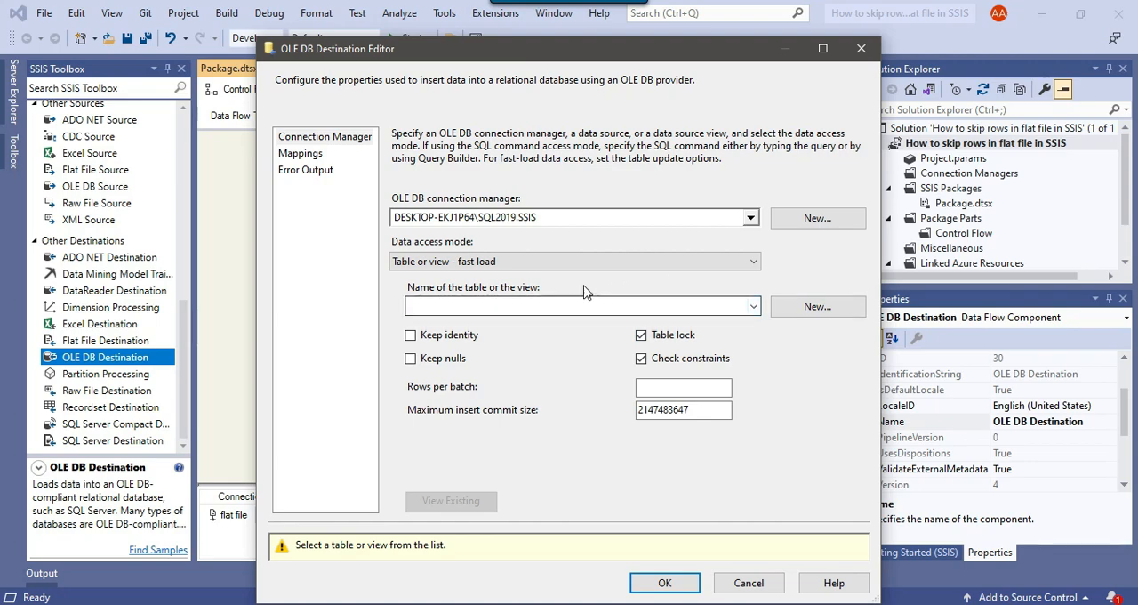
{"action": "left_click", "coordinate": [817, 306]}
{"action": "left_click", "coordinate": [549, 275]}
{"action": "left_click_drag", "start_coordinate": [522, 265], "coordinate": [483, 215]}
{"action": "left_click", "coordinate": [483, 225]}
{"action": "left_click", "coordinate": [426, 214]}
{"action": "left_click", "coordinate": [524, 248]}
{"action": "left_click_drag", "start_coordinate": [526, 262], "coordinate": [382, 211]}
{"action": "left_click", "coordinate": [498, 214]}
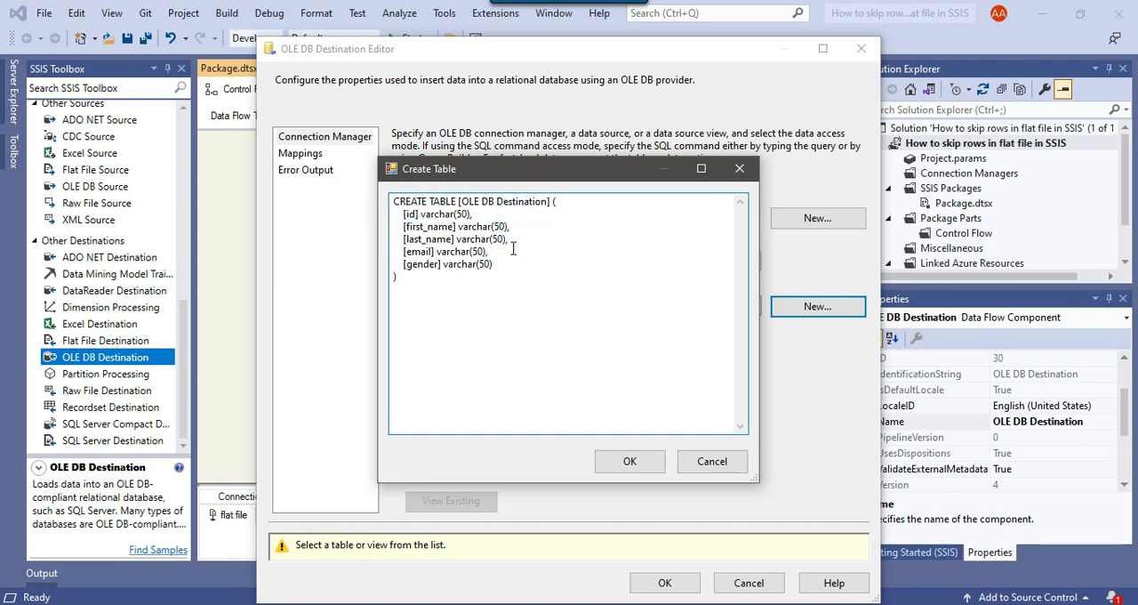
{"action": "left_click_drag", "start_coordinate": [460, 201], "coordinate": [544, 202]}
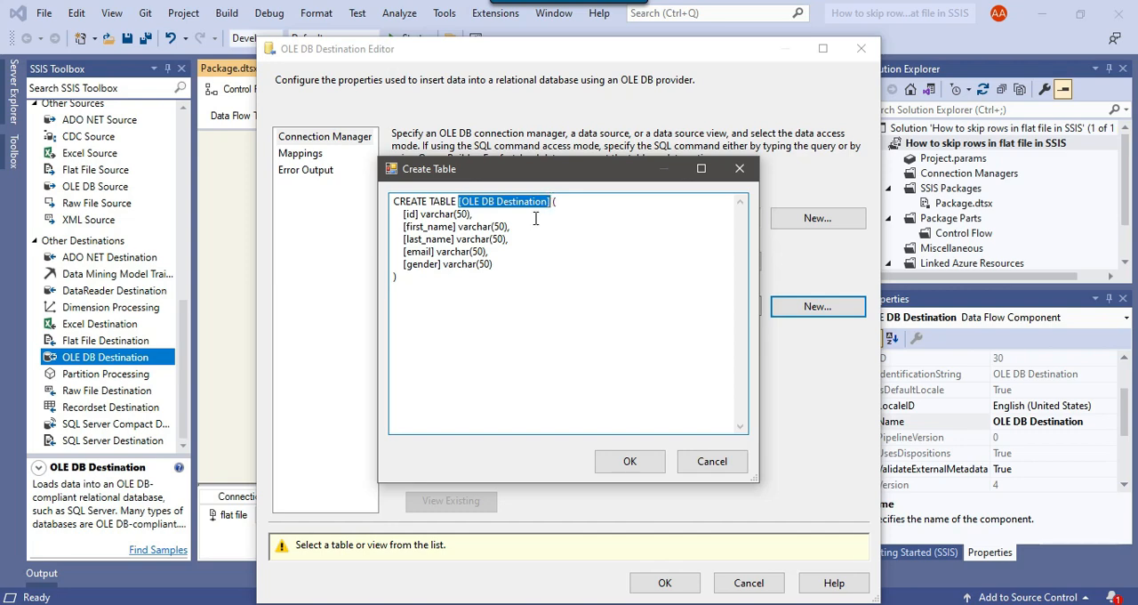
{"action": "type", "text": "Email_Inf"}
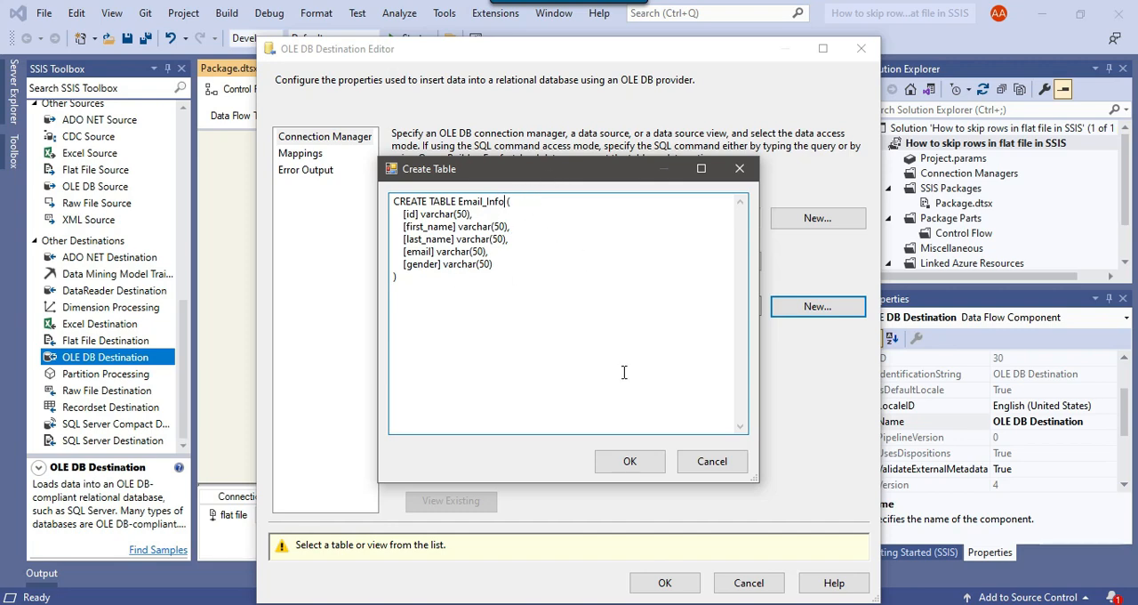
{"action": "left_click", "coordinate": [633, 461]}
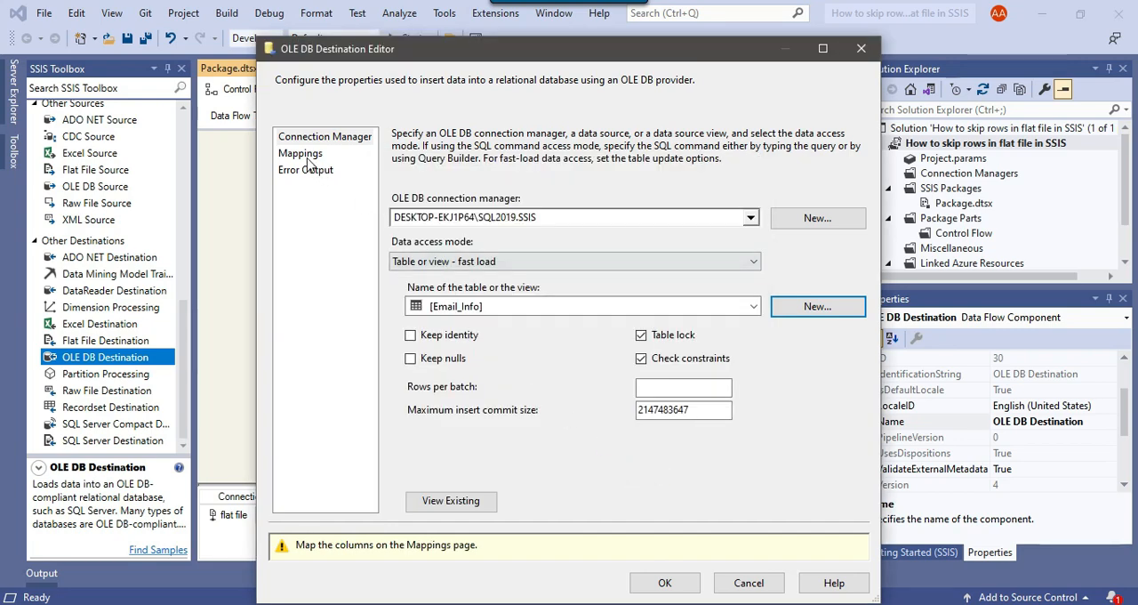
Step: Map the input columns to the Email_Info columns, confirm the destination settings, and run the package
{"action": "left_click", "coordinate": [303, 153]}
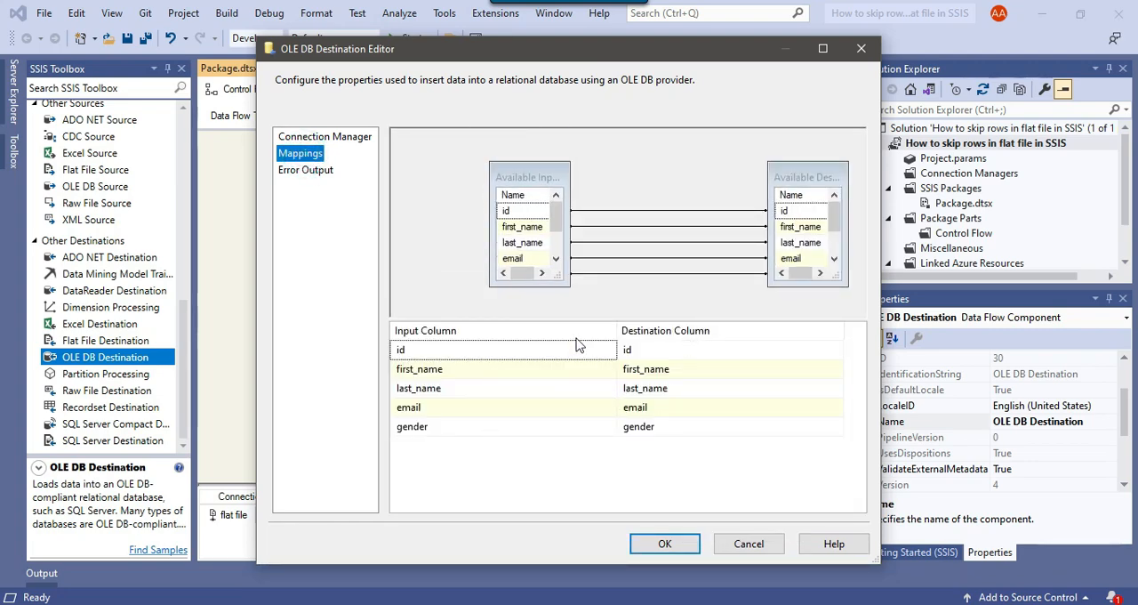
{"action": "left_click", "coordinate": [665, 543]}
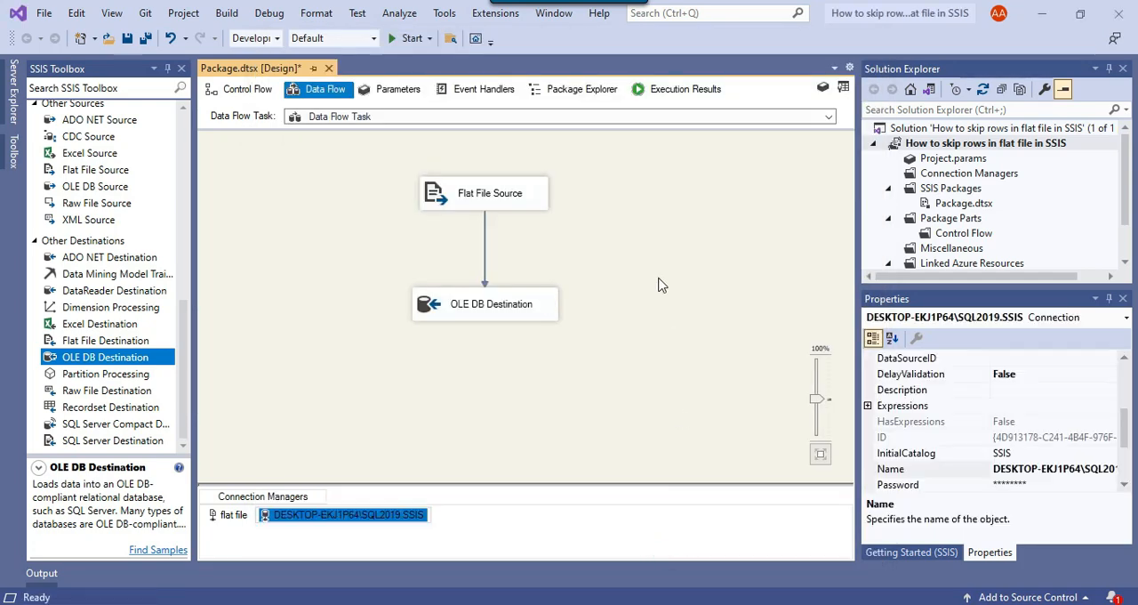
{"action": "left_click", "coordinate": [407, 38]}
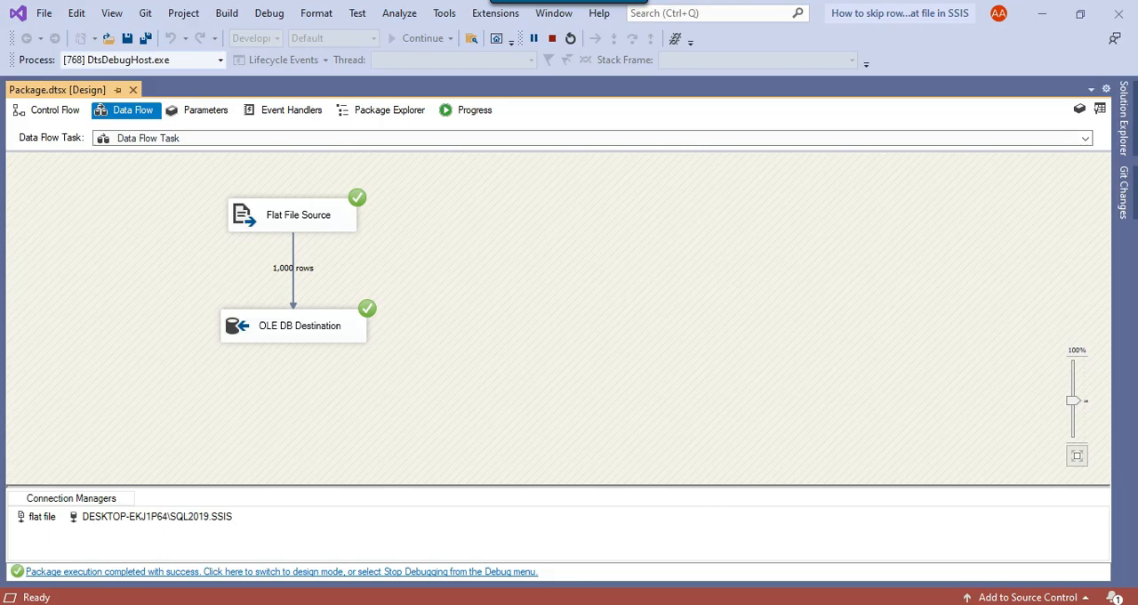
Step: Switch to SQL Server Management Studio, refresh the SSIS database's tables, and locate dbo.Email_Info
{"action": "key", "text": "alt+Tab"}
{"action": "right_click", "coordinate": [111, 276]}
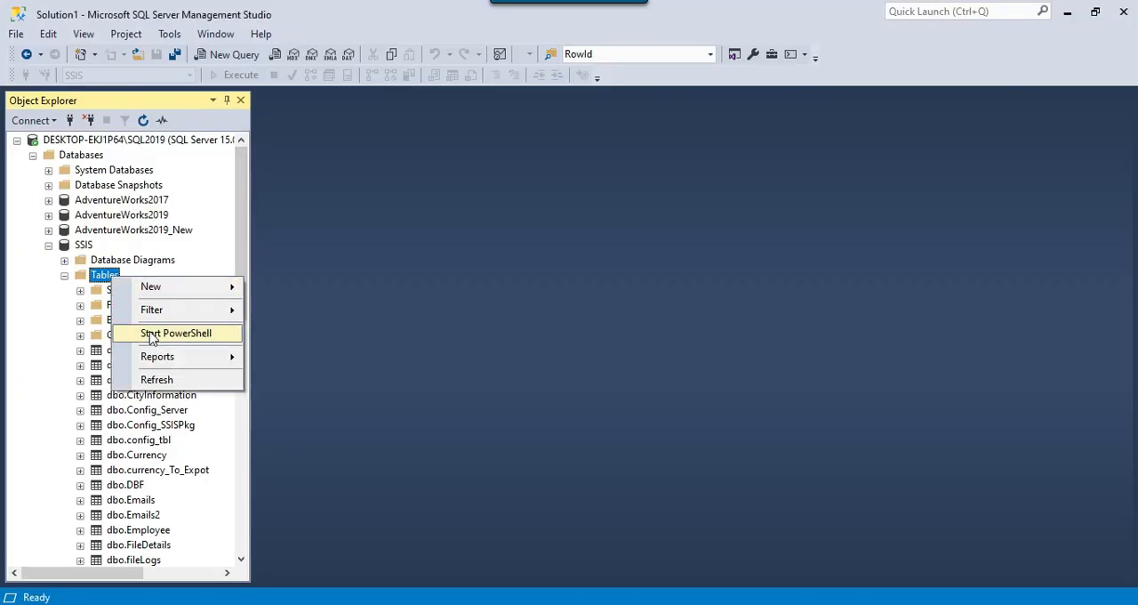
{"action": "left_click", "coordinate": [160, 379]}
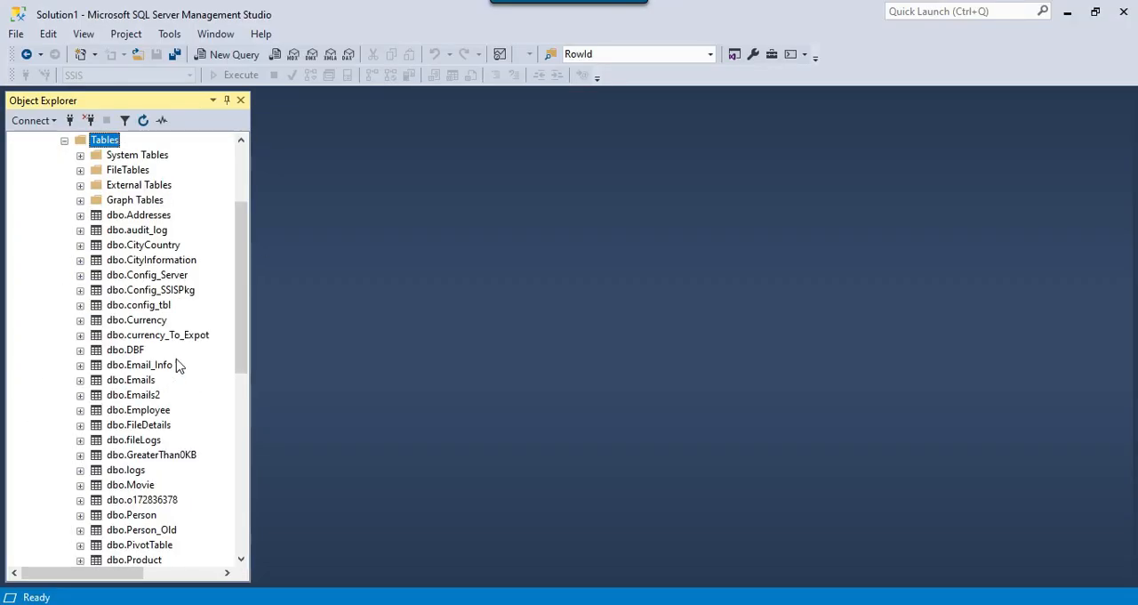
{"action": "left_click", "coordinate": [151, 372]}
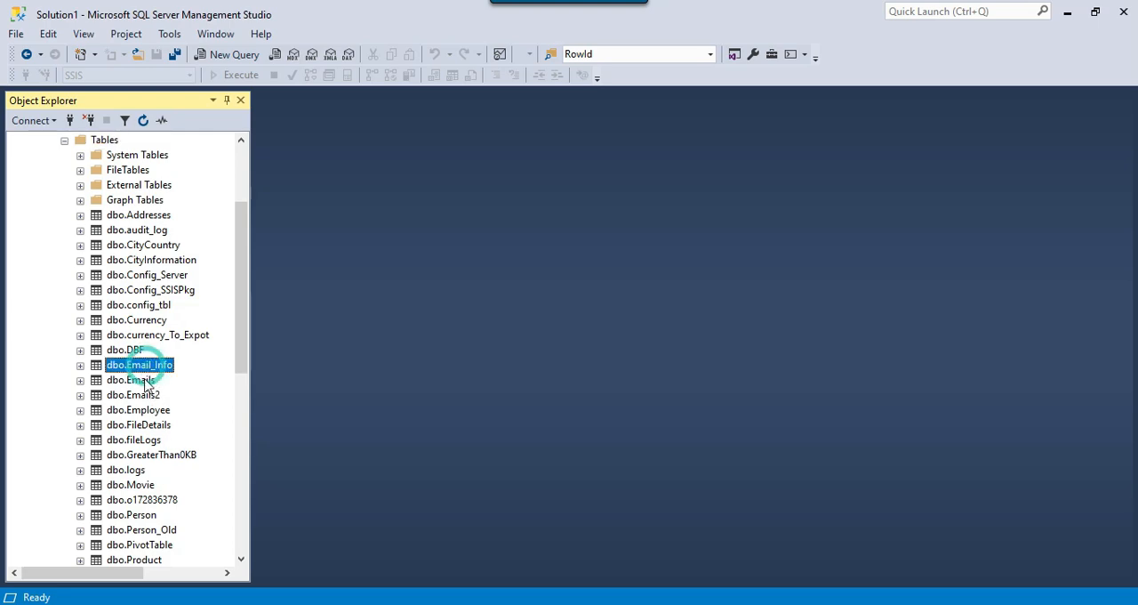
{"action": "scroll", "coordinate": [151, 394], "scroll_direction": "up", "scroll_amount": 1}
Step: Run "select * from [dbo].[Email_Info]" in a new query and look through the loaded rows
{"action": "left_click", "coordinate": [231, 55]}
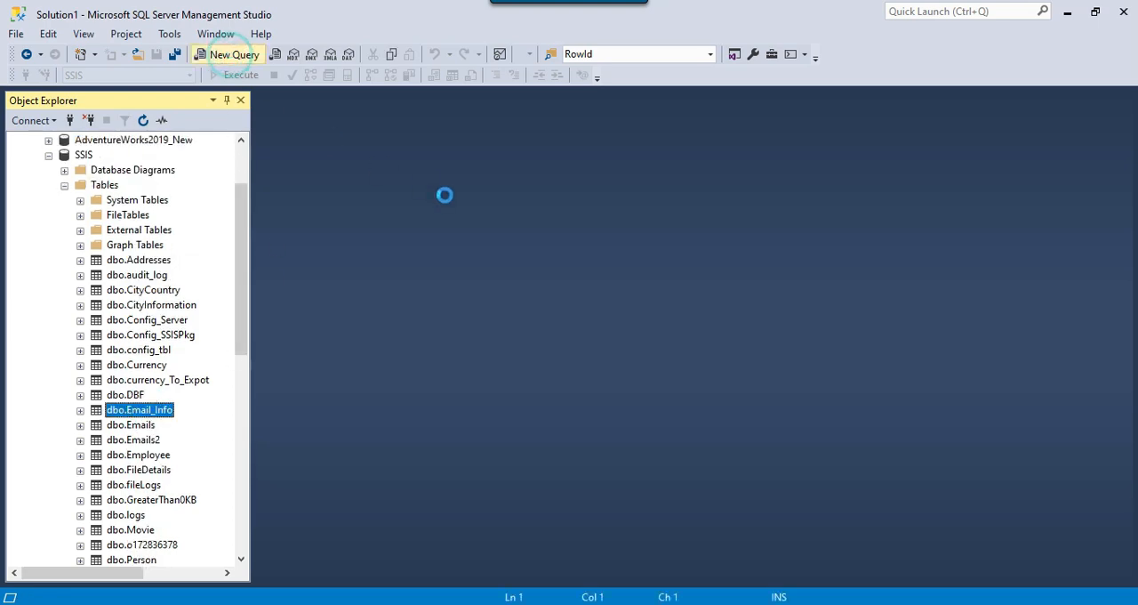
{"action": "type", "text": "select * from"}
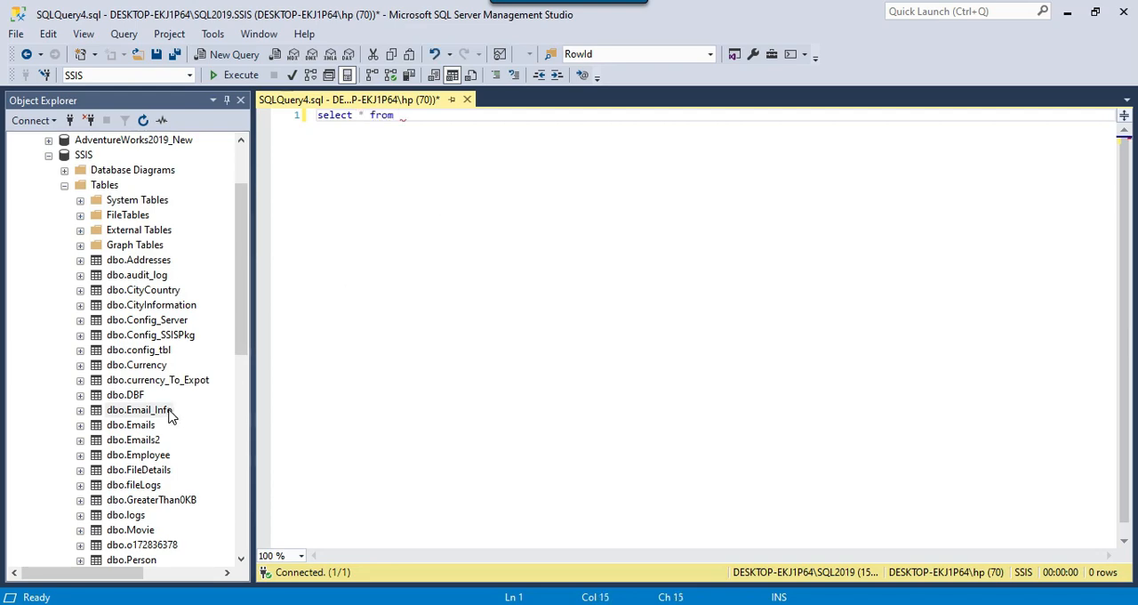
{"action": "left_click_drag", "start_coordinate": [170, 415], "coordinate": [724, 391]}
{"action": "key", "text": "F5"}
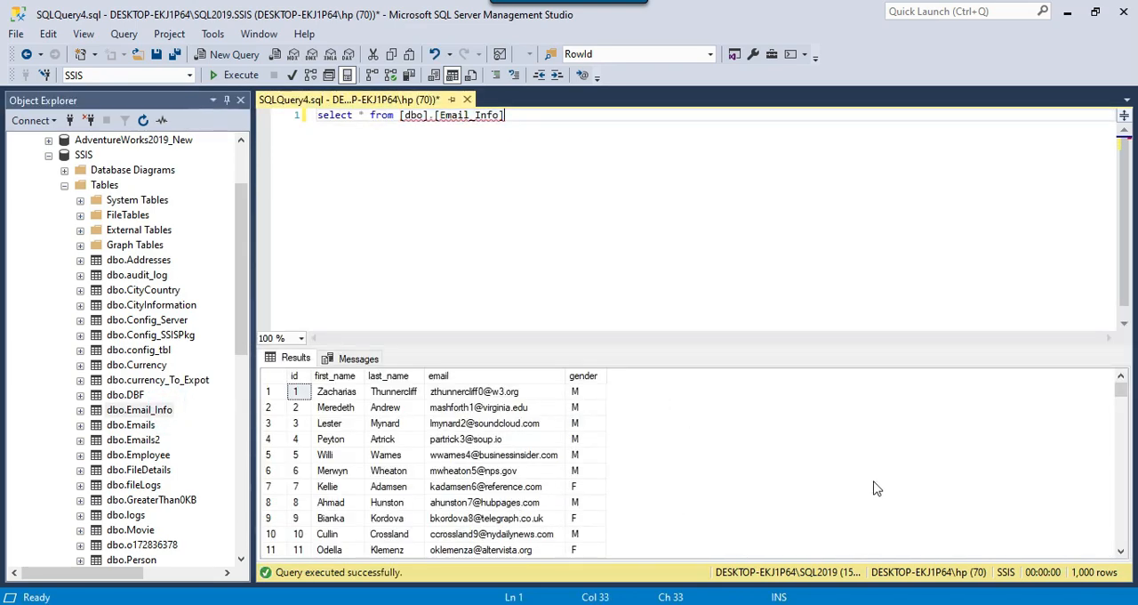
{"action": "left_click", "coordinate": [440, 440]}
{"action": "scroll", "coordinate": [453, 446], "scroll_direction": "down", "scroll_amount": 18}
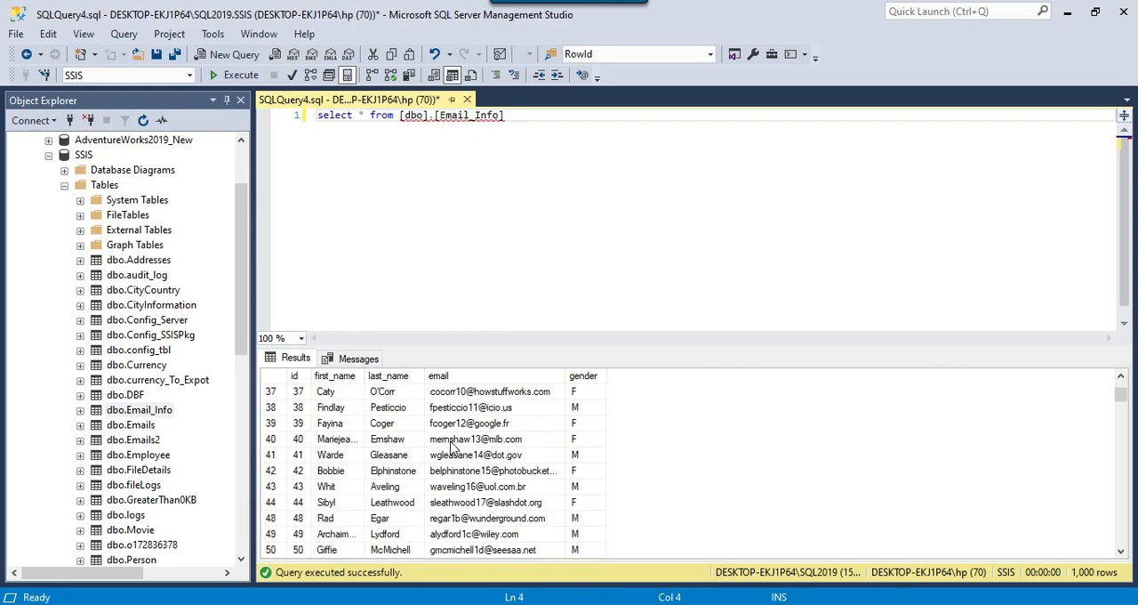
{"action": "scroll", "coordinate": [459, 449], "scroll_direction": "down", "scroll_amount": 4}
{"action": "mouse_move", "coordinate": [1120, 401]}
{"action": "left_mouse_down"}
{"action": "mouse_move", "coordinate": [1120, 522]}
{"action": "mouse_move", "coordinate": [1120, 387]}
{"action": "left_mouse_up"}
Step: Add the statement "delete from [dbo].[Email_Info]" below the select query
{"action": "type", "text": "d"}
{"action": "type", "text": "elete from"}
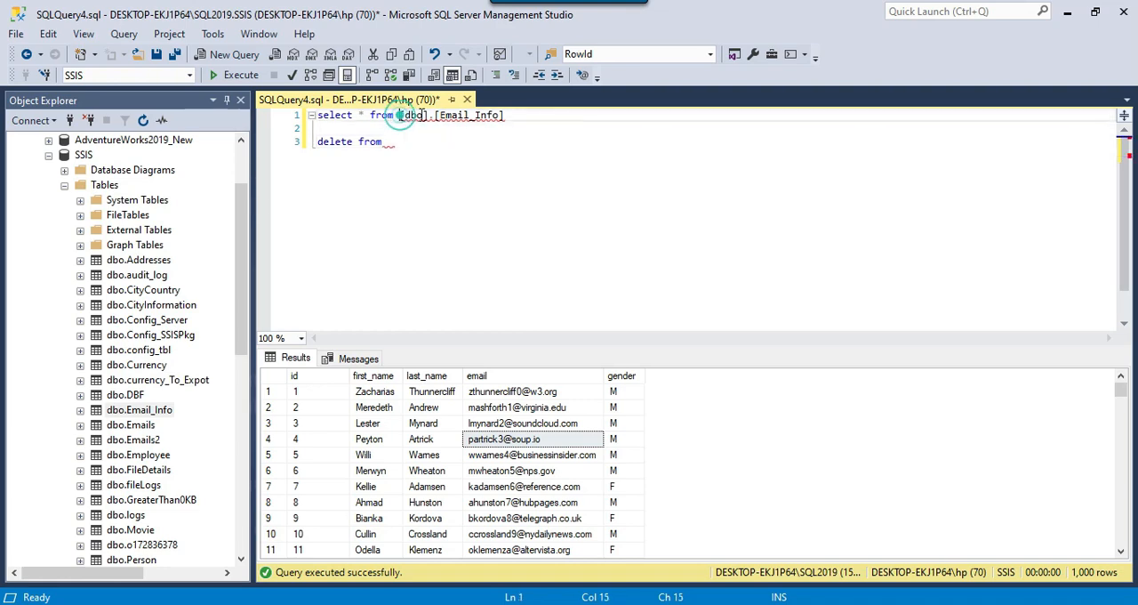
{"action": "left_click_drag", "start_coordinate": [399, 115], "coordinate": [523, 115]}
{"action": "key", "text": "ctrl+c"}
{"action": "left_click", "coordinate": [484, 153]}
{"action": "key", "text": "ctrl+v"}
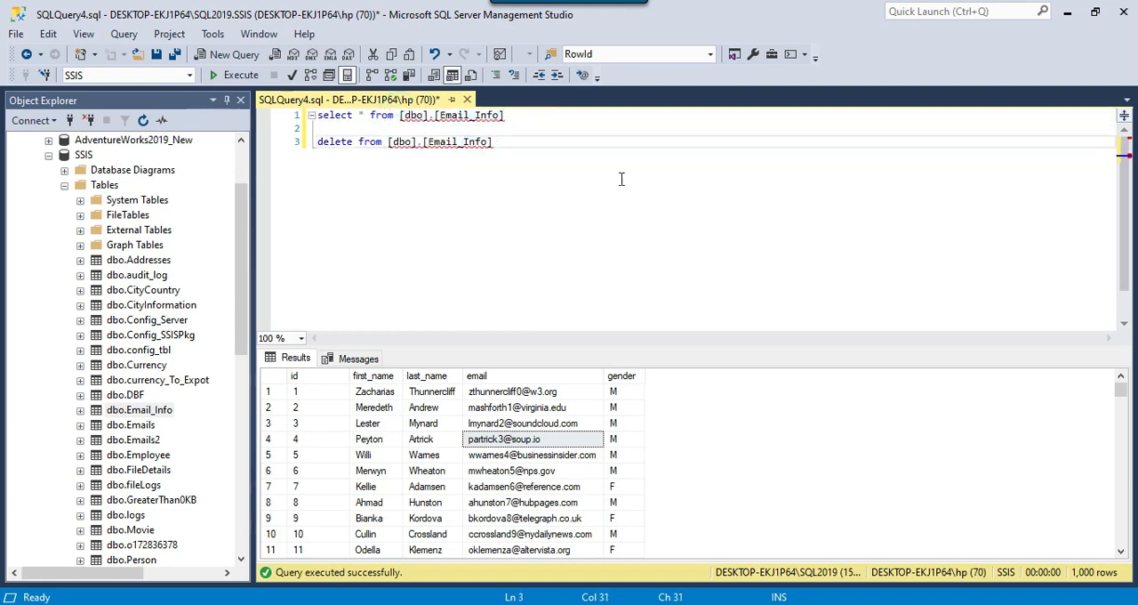
Step: Complete the delete statement with "where id>500", run only that statement, and comment it out
{"action": "type", "text": "where id>"}
{"action": "left_click", "coordinate": [319, 486]}
{"action": "left_click_drag", "start_coordinate": [336, 392], "coordinate": [329, 520]}
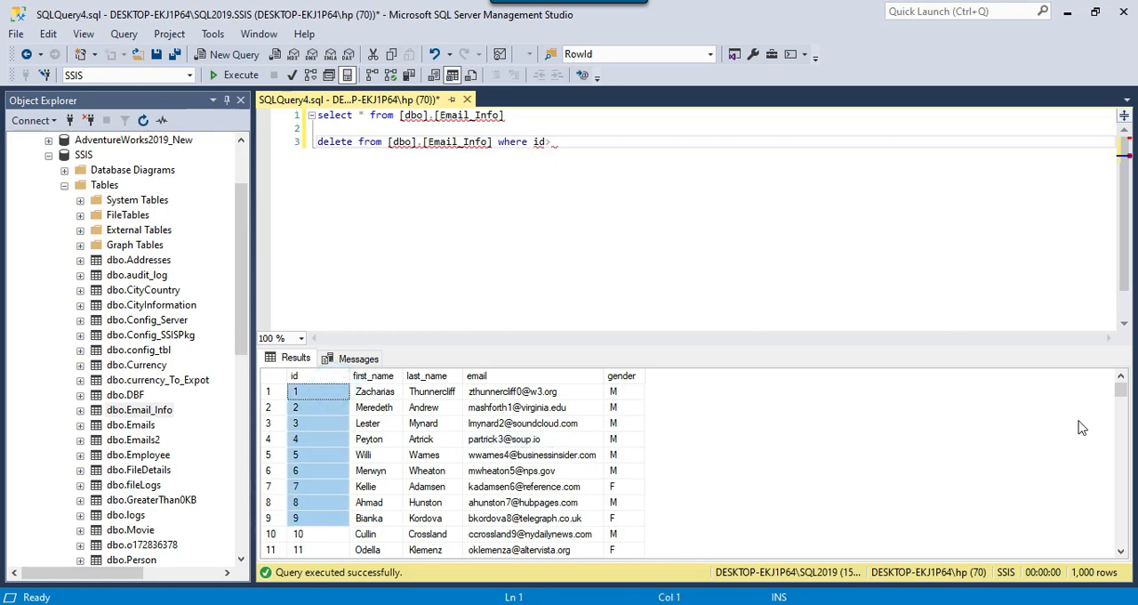
{"action": "mouse_move", "coordinate": [1126, 396]}
{"action": "left_mouse_down"}
{"action": "mouse_move", "coordinate": [1115, 559]}
{"action": "mouse_move", "coordinate": [1125, 389]}
{"action": "left_mouse_up"}
{"action": "left_click", "coordinate": [678, 157]}
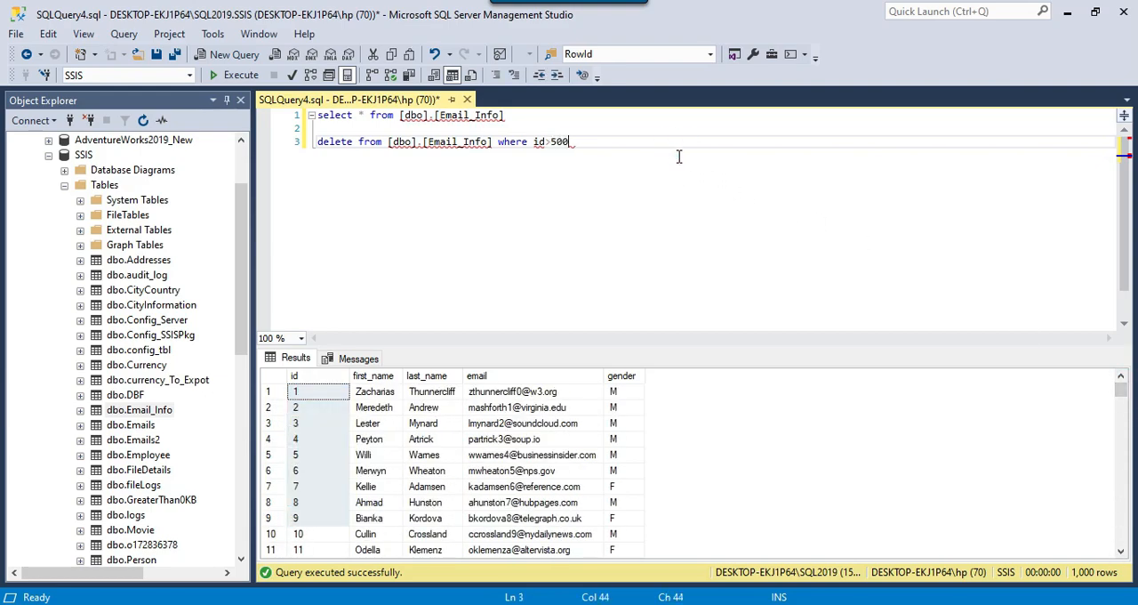
{"action": "type", "text": "500"}
{"action": "key", "text": "shift+Home"}
{"action": "key", "text": "F5"}
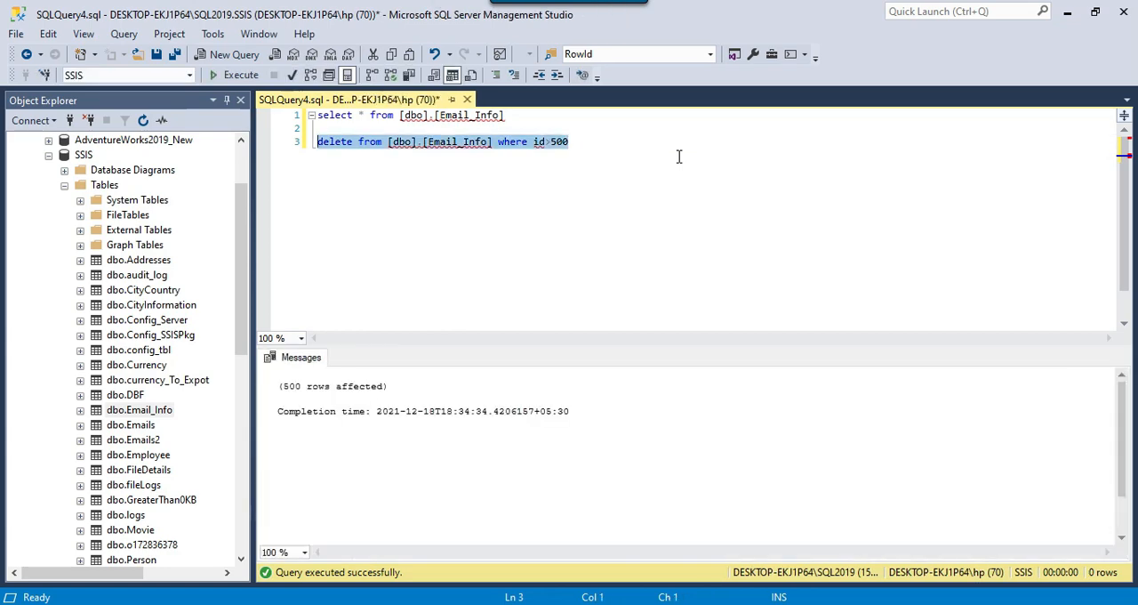
{"action": "key", "text": "Left"}
{"action": "type", "text": "--"}
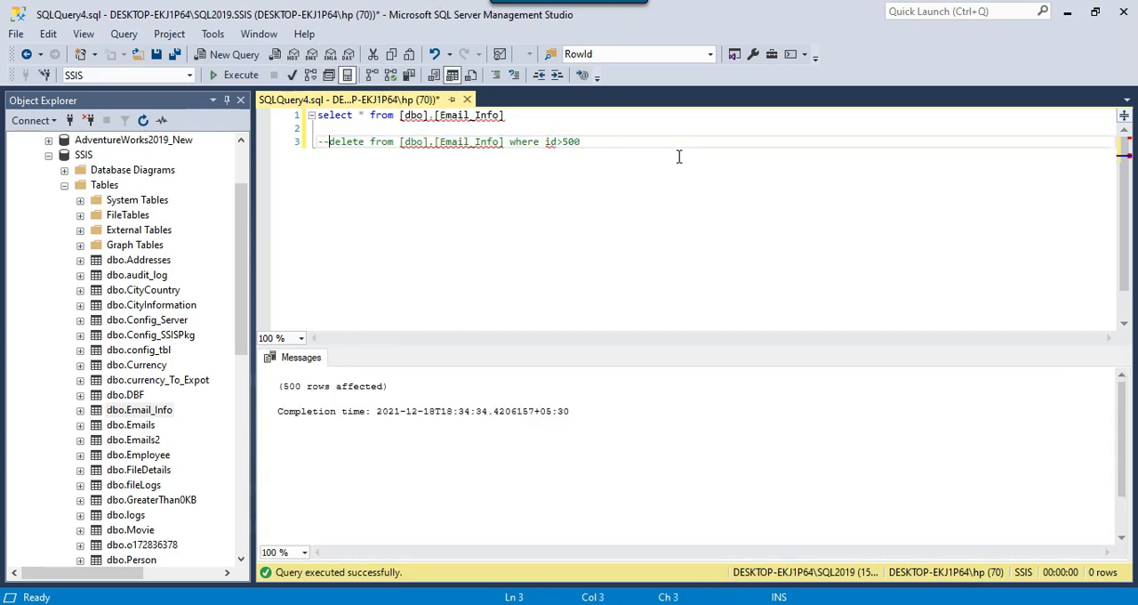
Step: Rerun the select query on Email_Info and check the last rows, widening the id column
{"action": "left_click_drag", "start_coordinate": [508, 116], "coordinate": [293, 116]}
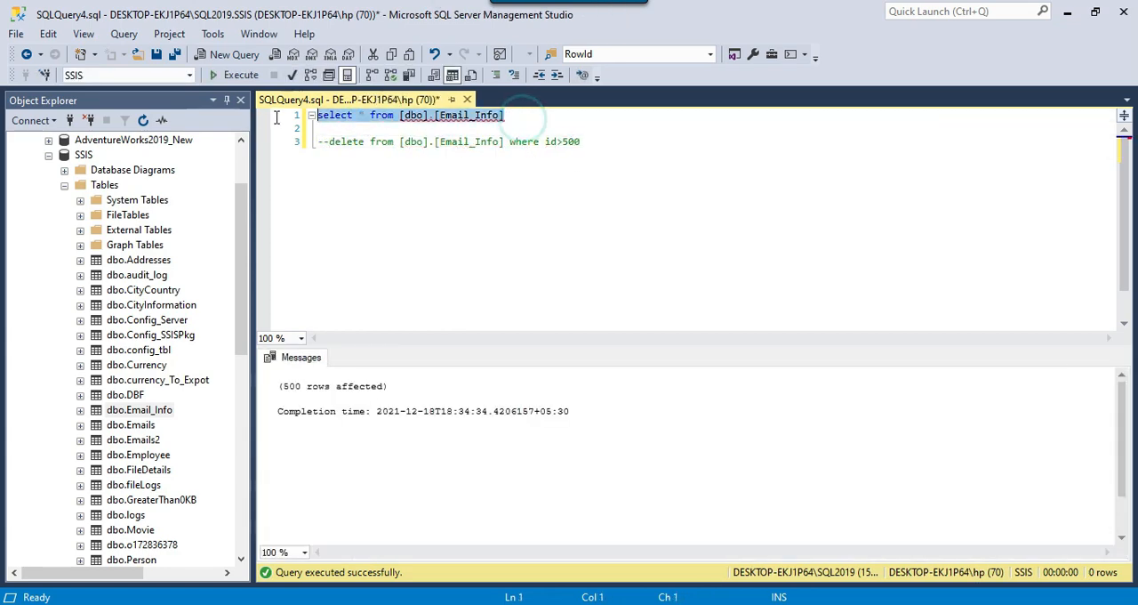
{"action": "left_click", "coordinate": [235, 74]}
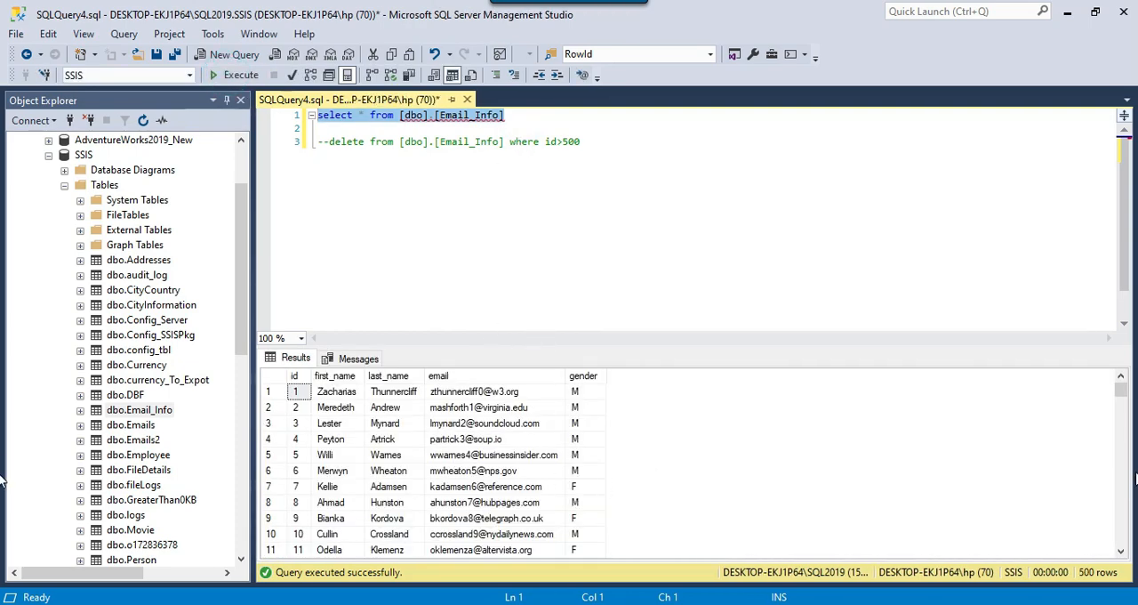
{"action": "left_click_drag", "start_coordinate": [1120, 387], "coordinate": [1120, 538]}
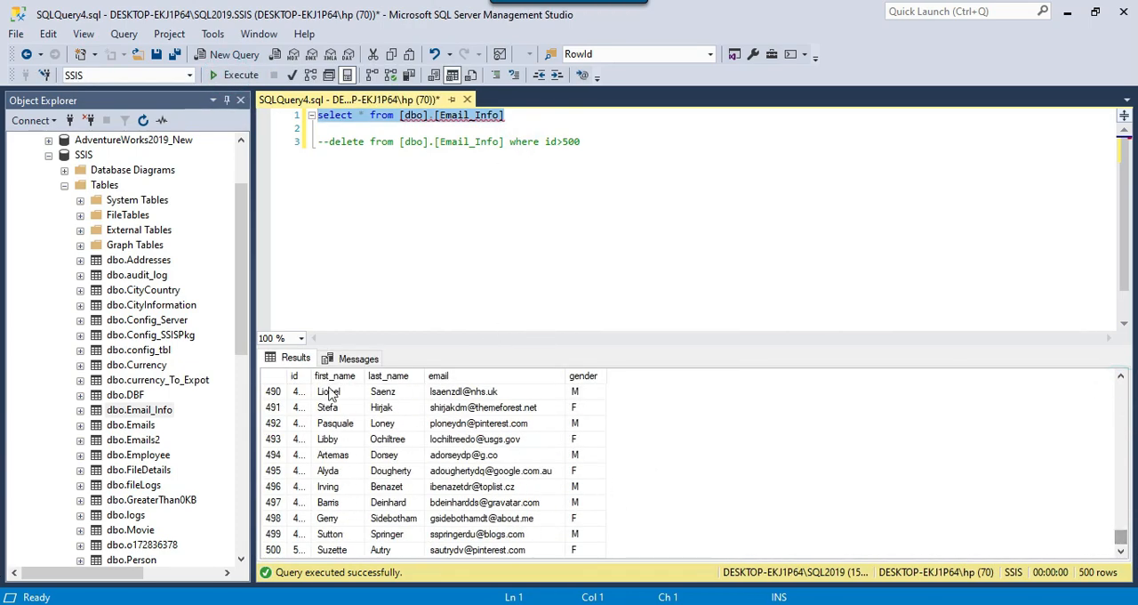
{"action": "left_click_drag", "start_coordinate": [310, 375], "coordinate": [380, 375]}
{"action": "left_click", "coordinate": [488, 455]}
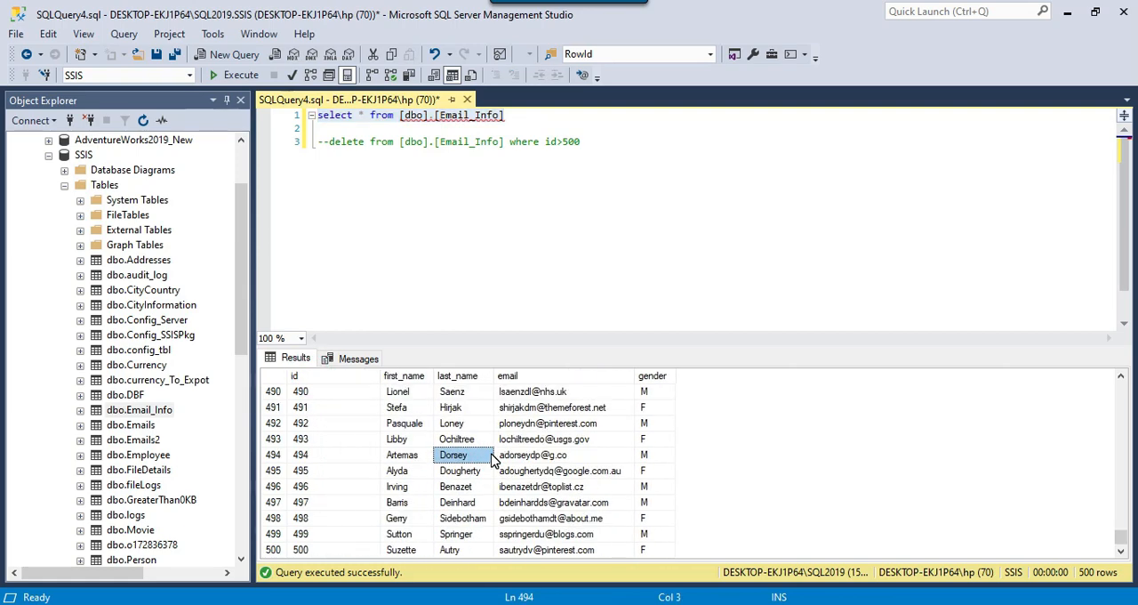
{"action": "left_click", "coordinate": [476, 267]}
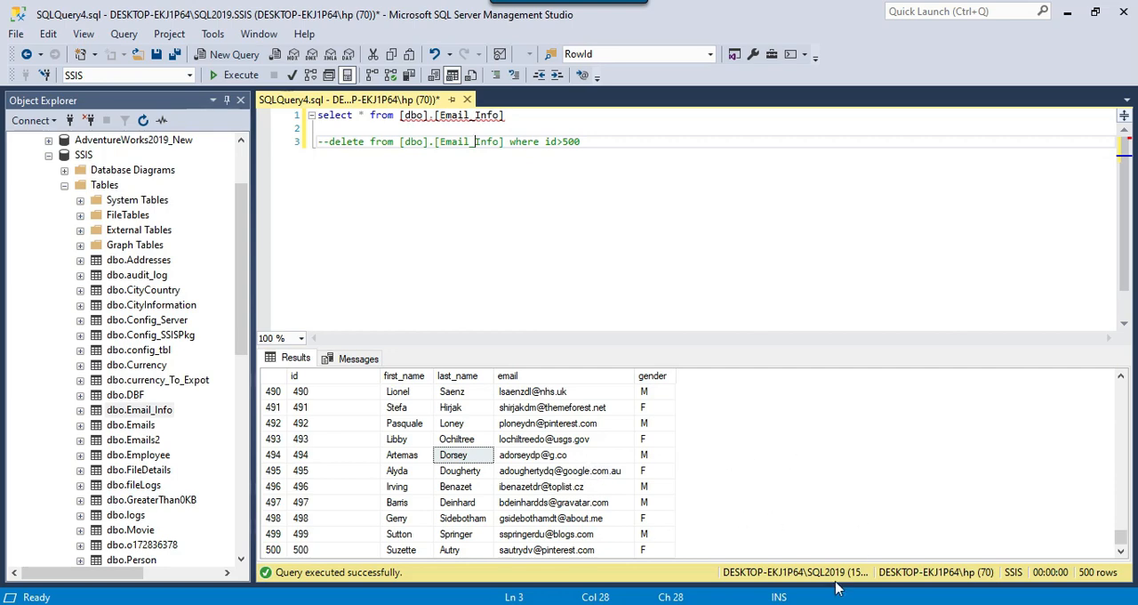
Step: Switch to Visual Studio, stop debugging the package, and open the flat file connection's properties
{"action": "left_click", "coordinate": [765, 603]}
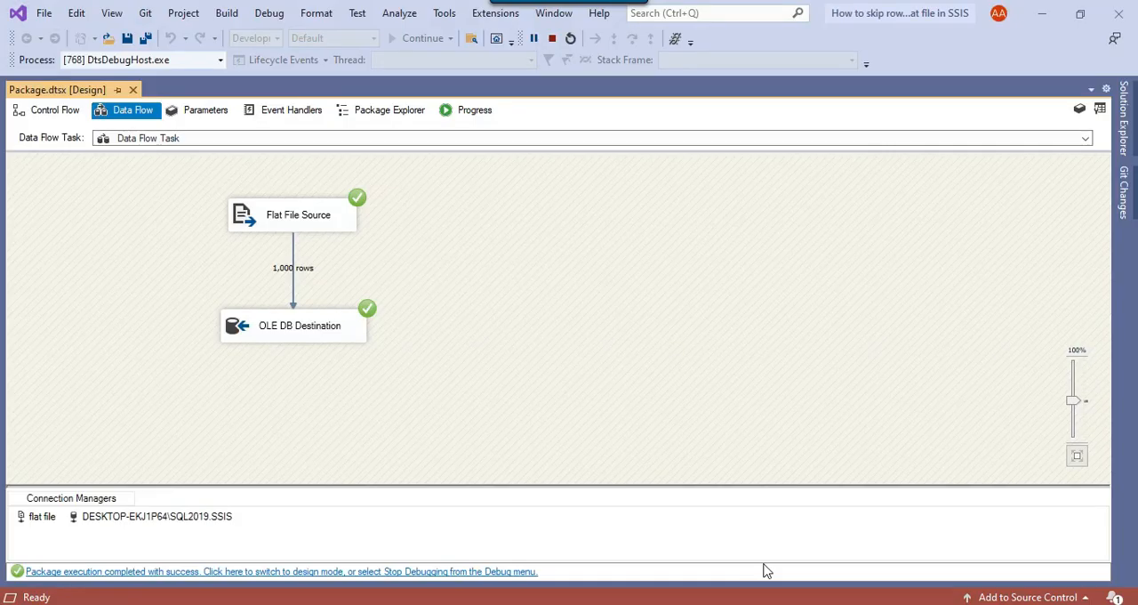
{"action": "left_click", "coordinate": [552, 39]}
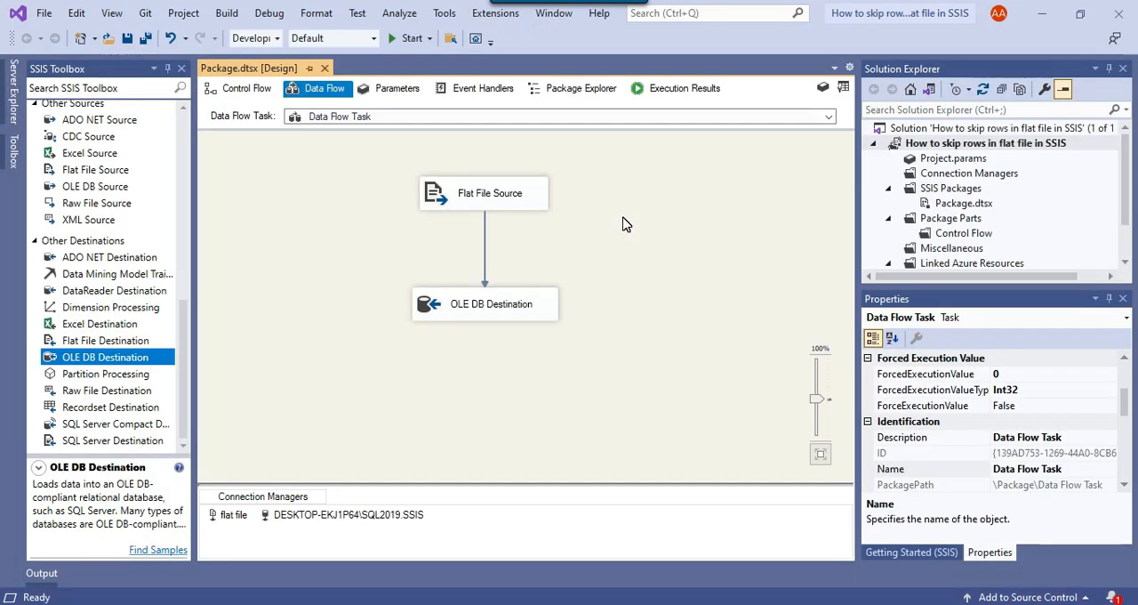
{"action": "left_click", "coordinate": [238, 516]}
{"action": "right_click", "coordinate": [240, 516]}
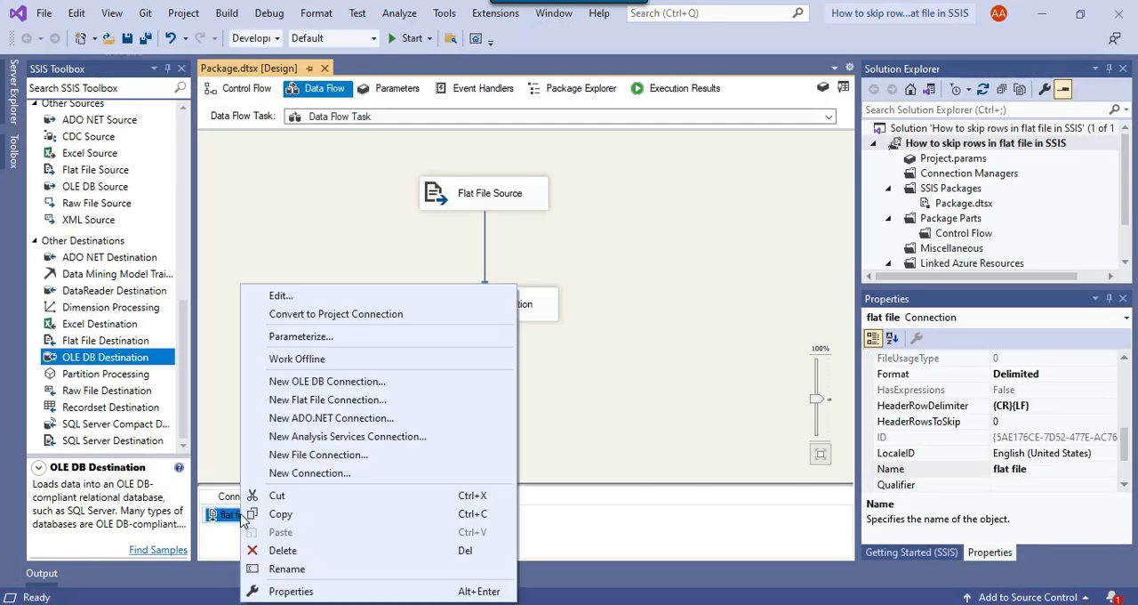
{"action": "left_click", "coordinate": [286, 591]}
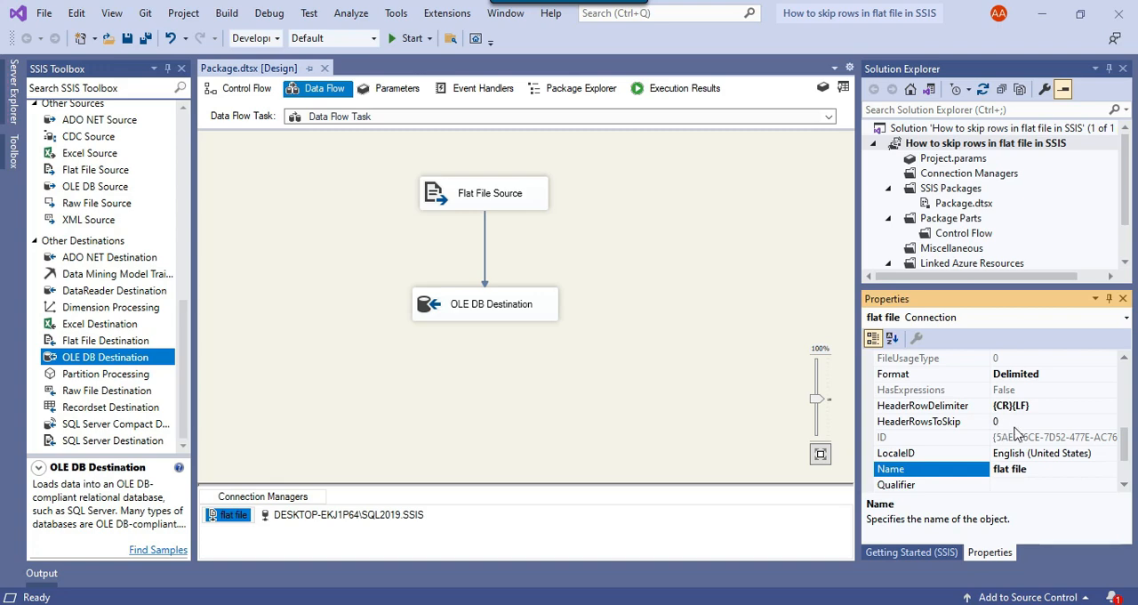
Step: Set the flat file connection's HeaderRowsToSkip property to 500 and save the package
{"action": "left_click", "coordinate": [996, 422]}
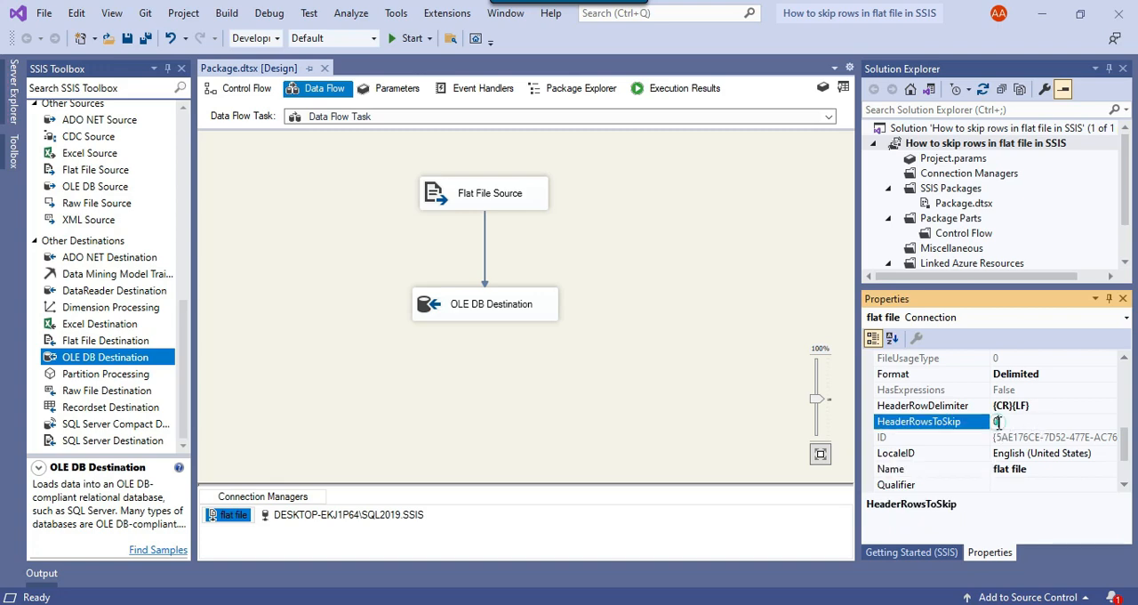
{"action": "left_click", "coordinate": [995, 421]}
{"action": "type", "text": "50"}
{"action": "left_click", "coordinate": [671, 216]}
{"action": "key", "text": "ctrl+s"}
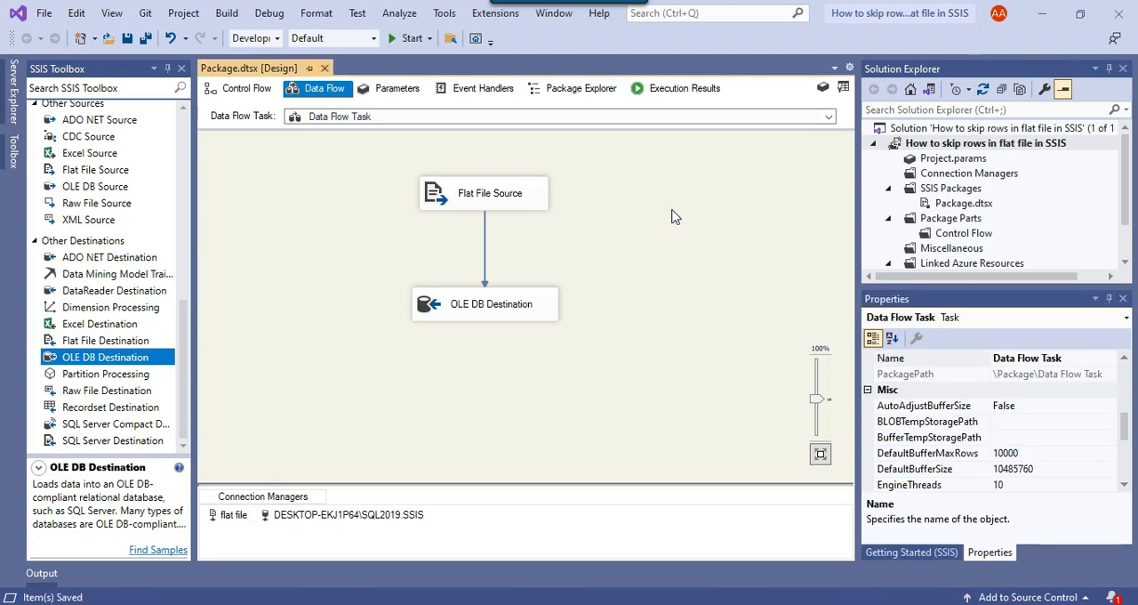
Step: Run the package with the changed flat file connection
{"action": "scroll", "coordinate": [1038, 417], "scroll_direction": "down", "scroll_amount": 5}
{"action": "scroll", "coordinate": [1042, 420], "scroll_direction": "down", "scroll_amount": 4}
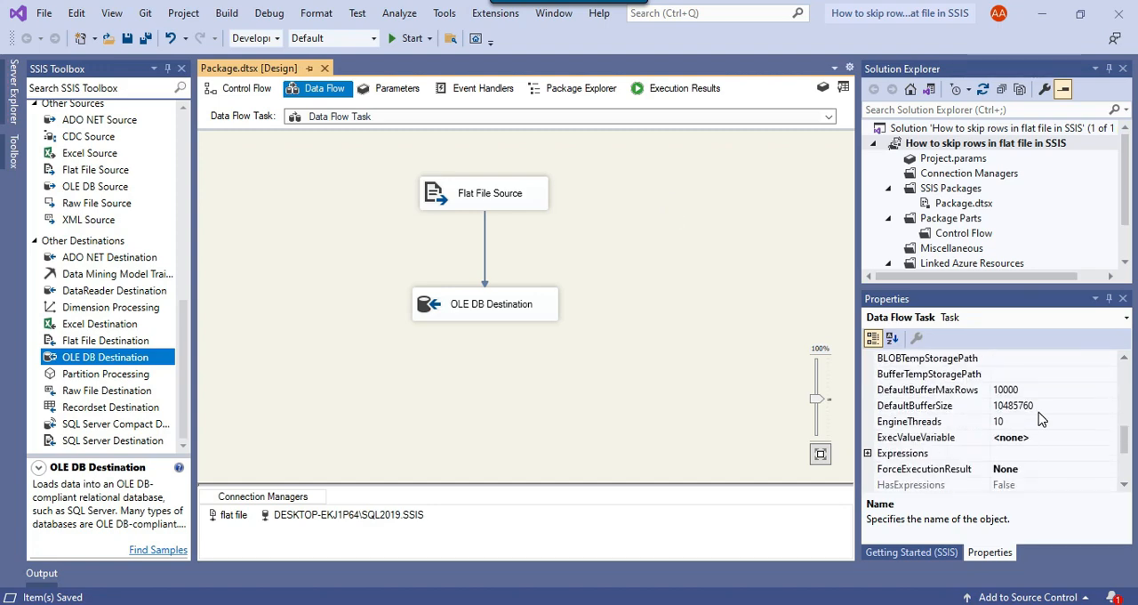
{"action": "scroll", "coordinate": [1042, 420], "scroll_direction": "up", "scroll_amount": 4}
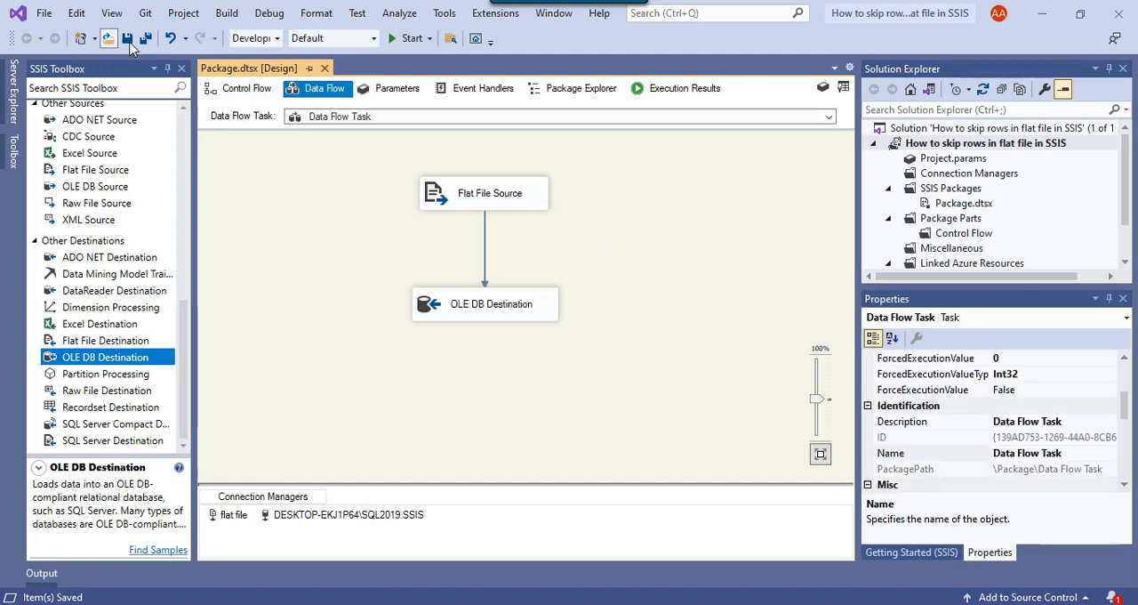
{"action": "left_click", "coordinate": [409, 38]}
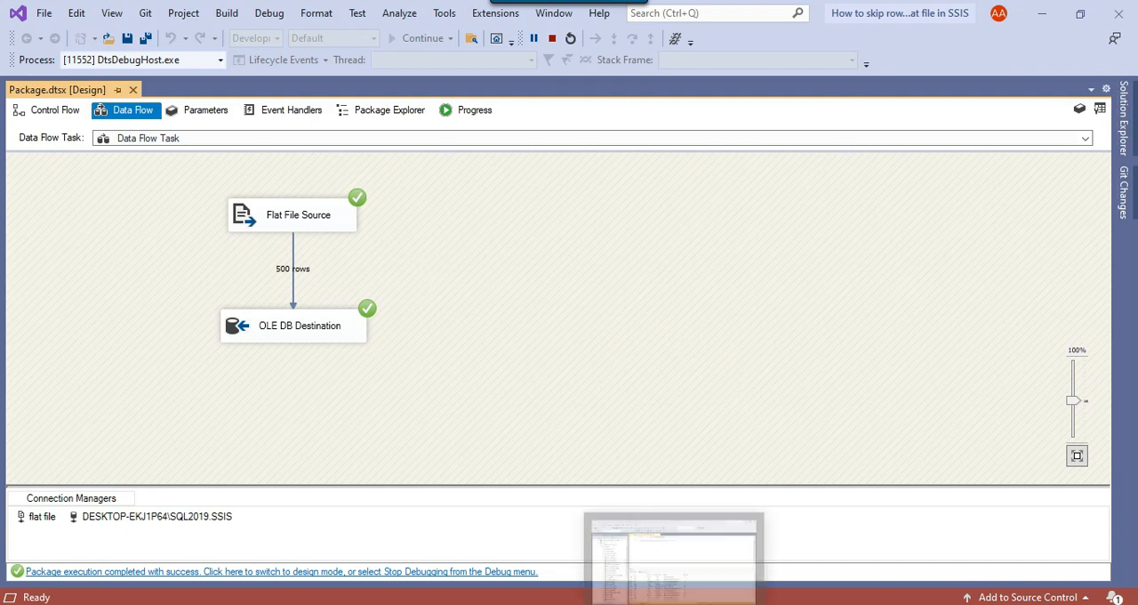
Step: Switch to SQL Server Management Studio, rerun the select query on Email_Info, and widen the id column
{"action": "key", "text": "alt+Tab"}
{"action": "left_click", "coordinate": [541, 130]}
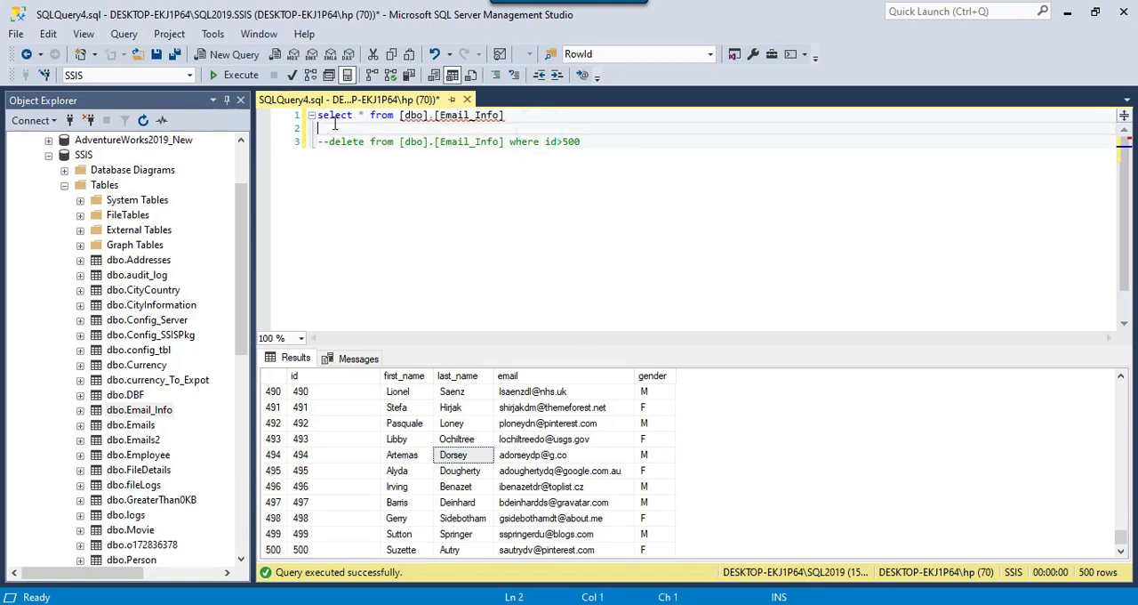
{"action": "left_click", "coordinate": [240, 76]}
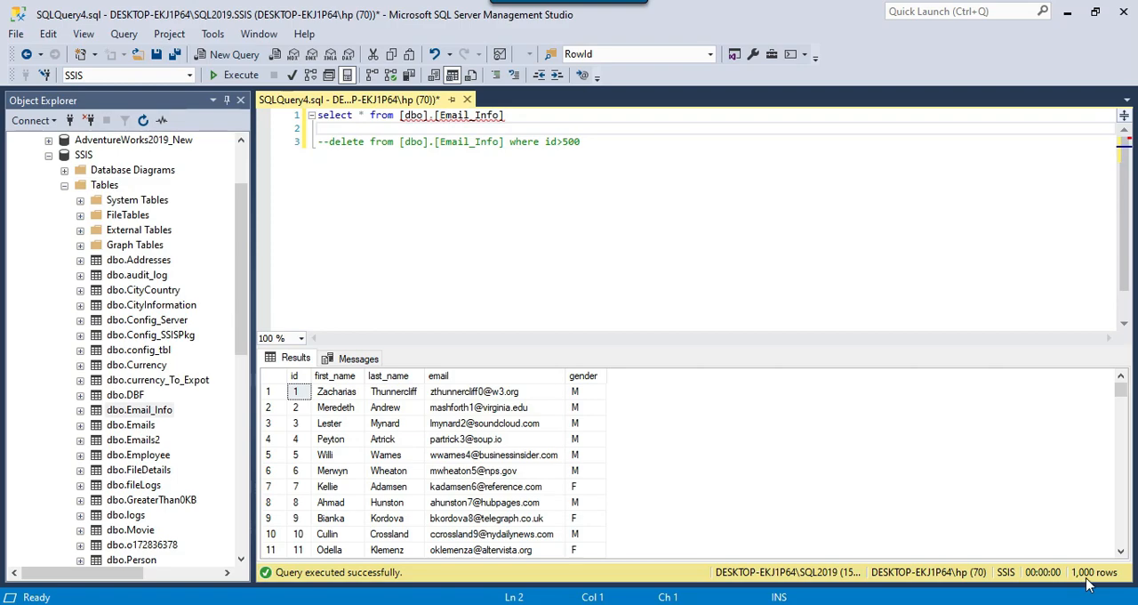
{"action": "left_click_drag", "start_coordinate": [313, 377], "coordinate": [389, 377]}
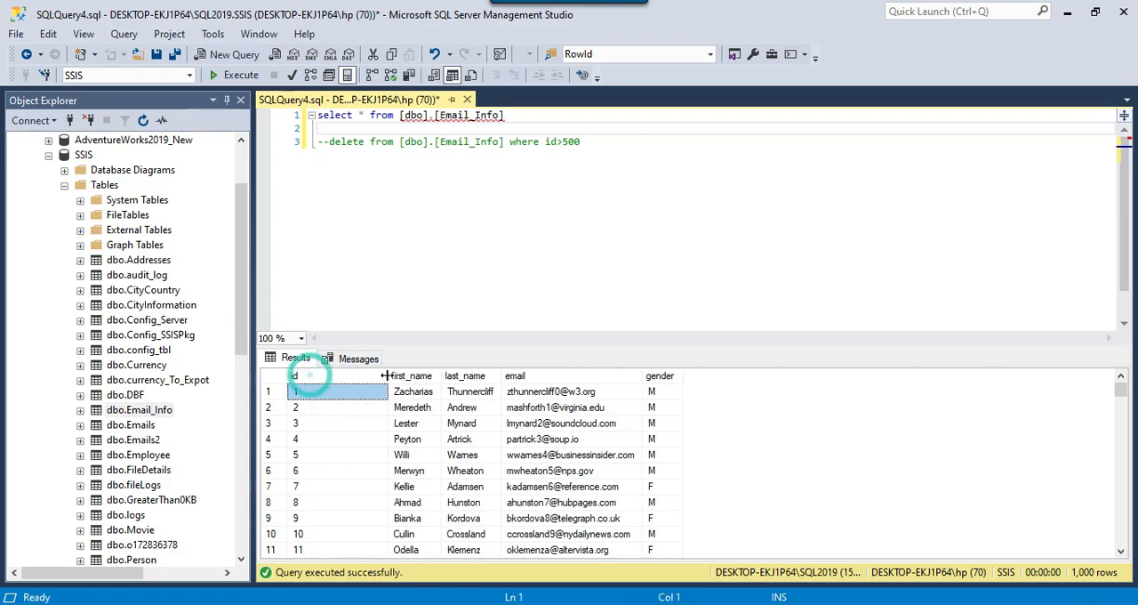
Step: Examine the Email_Info results around id 500 and at the end of the table
{"action": "left_click_drag", "start_coordinate": [1120, 392], "coordinate": [1120, 465]}
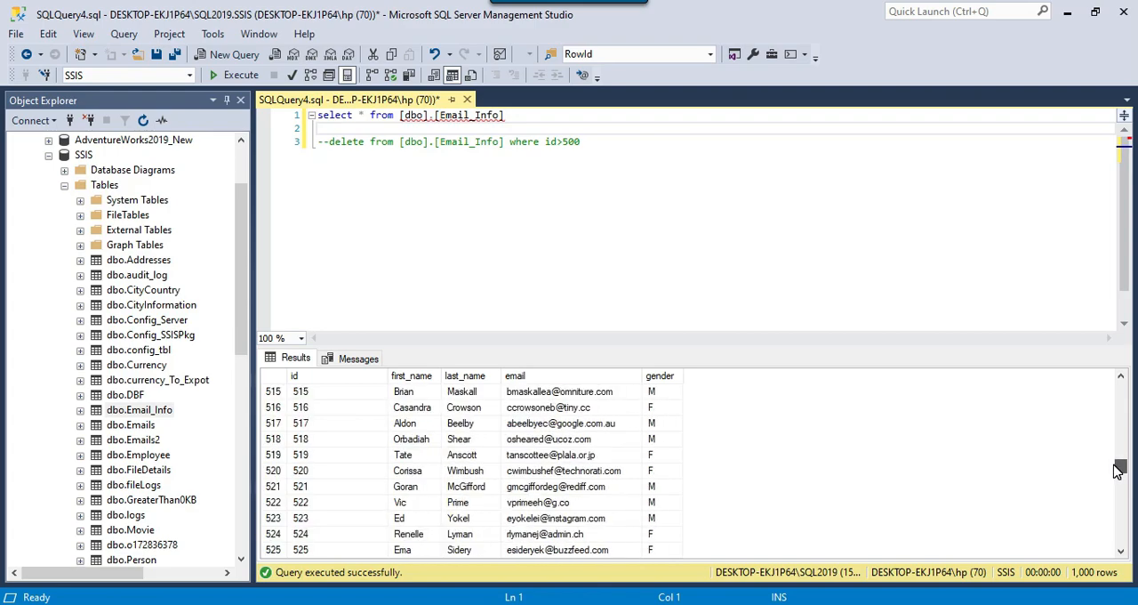
{"action": "scroll", "coordinate": [613, 487], "scroll_direction": "up", "scroll_amount": 5}
{"action": "scroll", "coordinate": [513, 488], "scroll_direction": "up", "scroll_amount": 1}
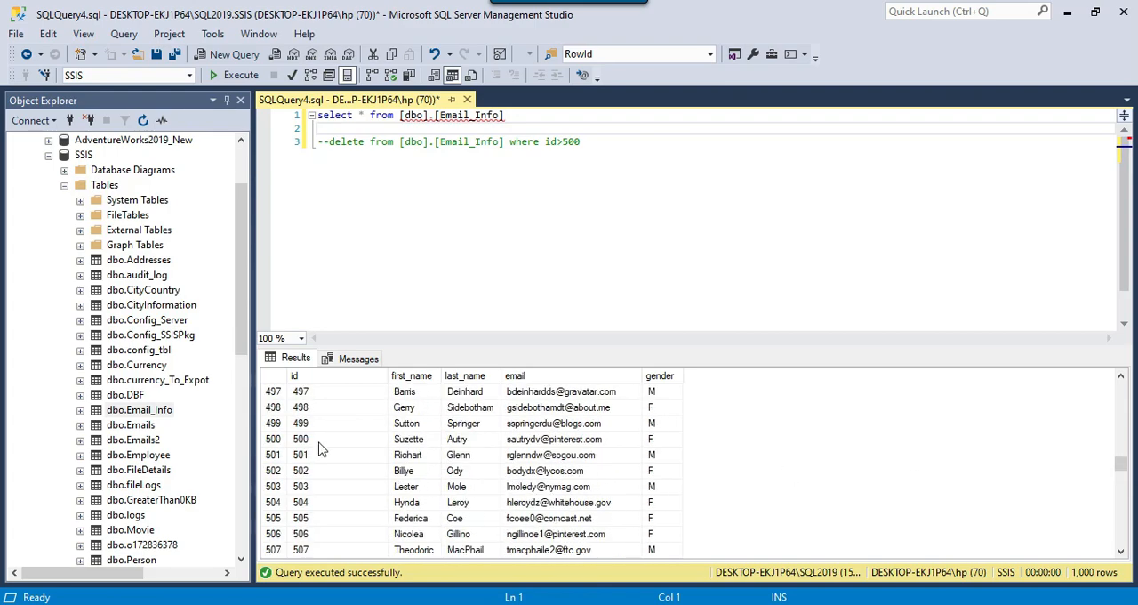
{"action": "left_click_drag", "start_coordinate": [305, 438], "coordinate": [662, 410]}
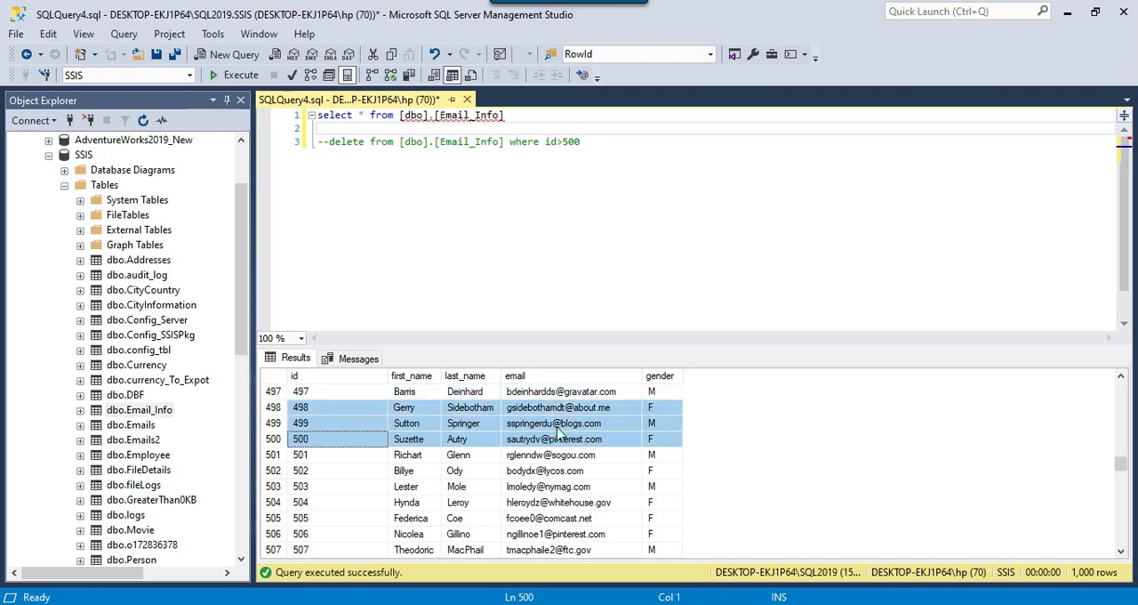
{"action": "left_click", "coordinate": [312, 444]}
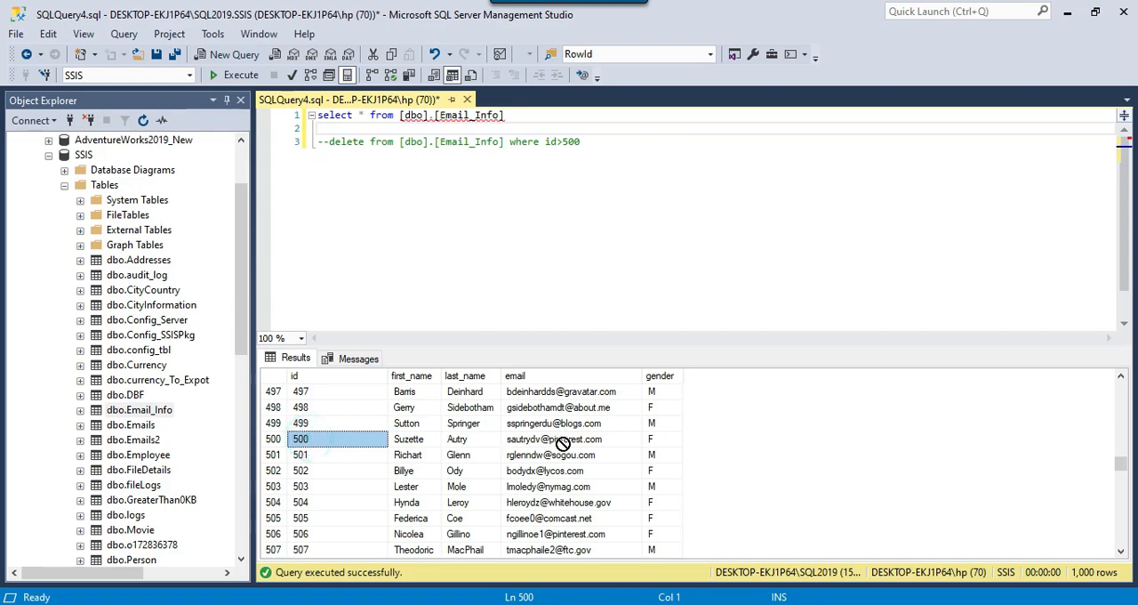
{"action": "left_click", "coordinate": [357, 455]}
{"action": "left_click_drag", "start_coordinate": [1119, 461], "coordinate": [1119, 540]}
{"action": "left_click", "coordinate": [673, 216]}
{"action": "left_click", "coordinate": [572, 219]}
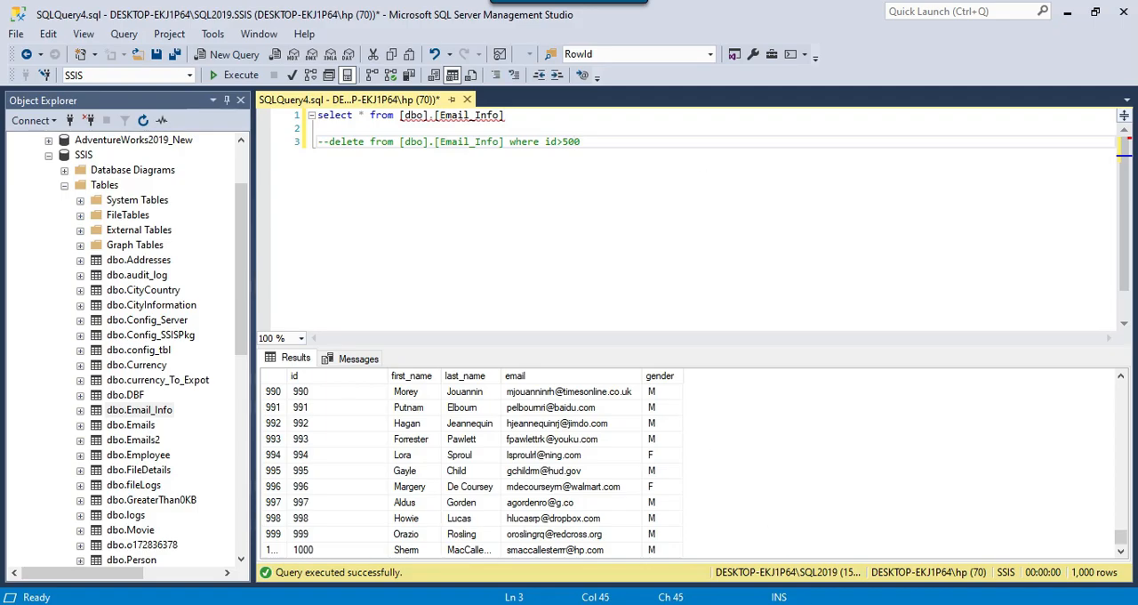
Step: Switch to Visual Studio, stop debugging the package, and select the flat file connection manager
{"action": "key", "text": "alt+Tab"}
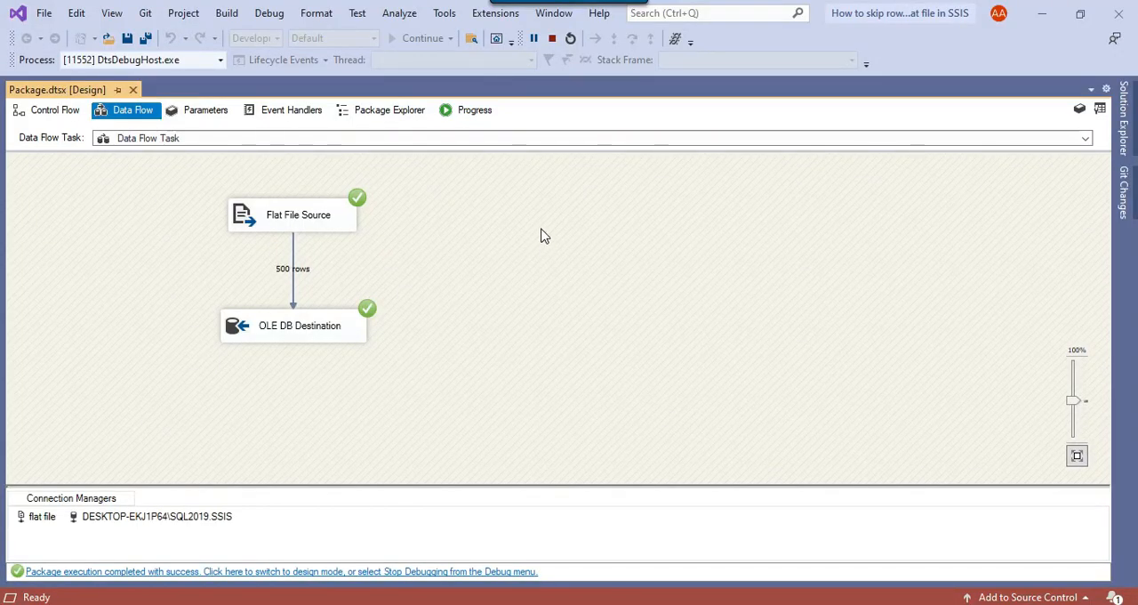
{"action": "left_click", "coordinate": [552, 38]}
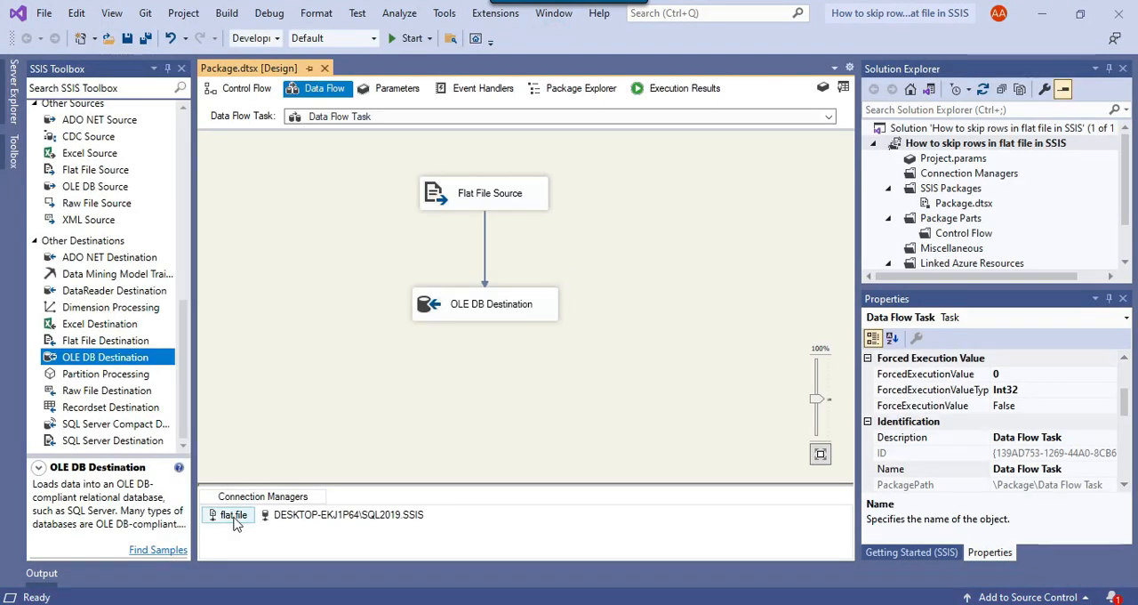
{"action": "left_click", "coordinate": [229, 513]}
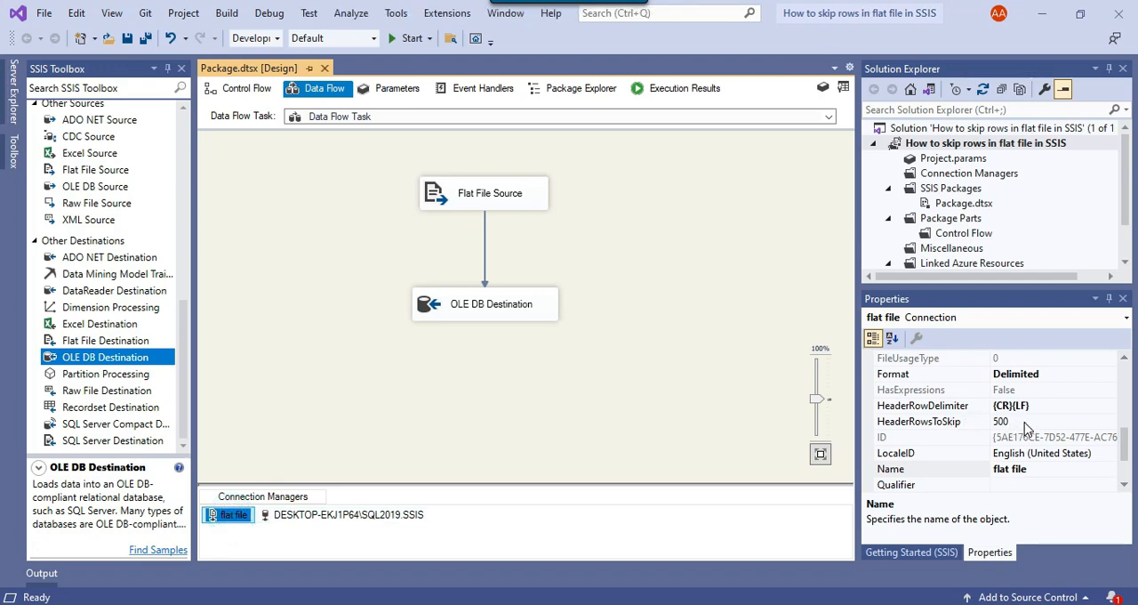
Step: Start a DataRowsToSkip property expression for the flat file connection, view its Expression Builder, and cancel both dialogs
{"action": "scroll", "coordinate": [953, 430], "scroll_direction": "up", "scroll_amount": 1}
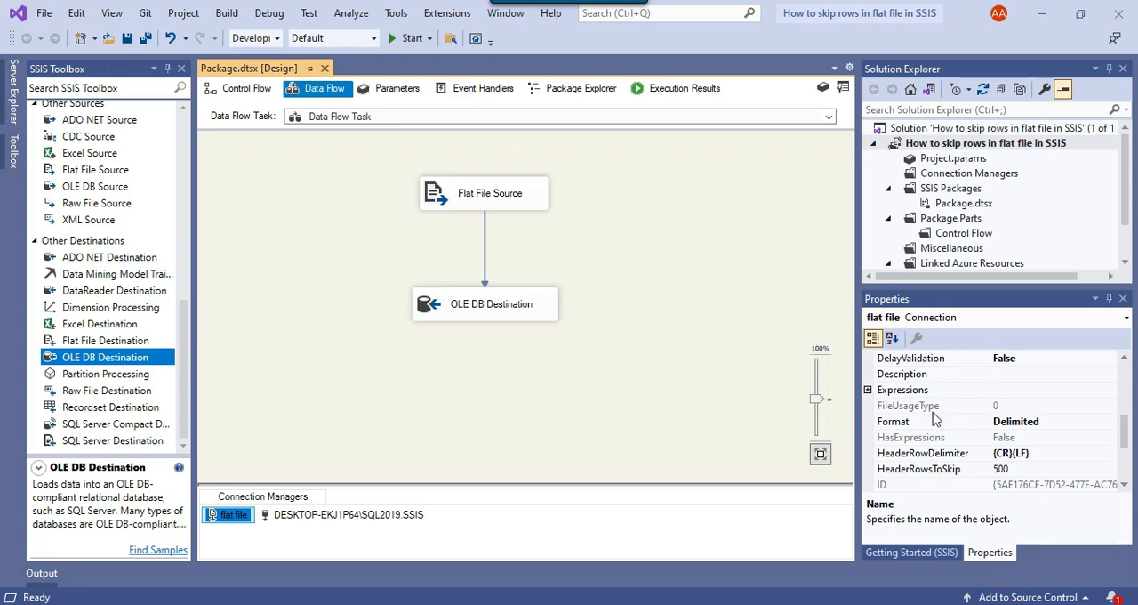
{"action": "left_click", "coordinate": [902, 390]}
{"action": "left_click", "coordinate": [1064, 389]}
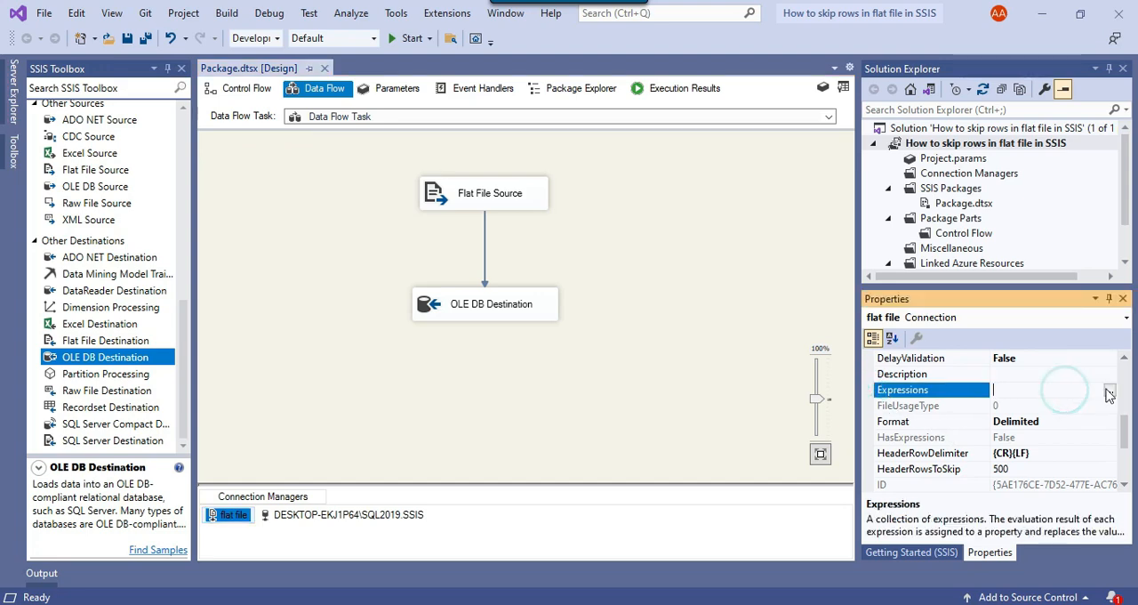
{"action": "left_click", "coordinate": [1109, 389]}
{"action": "left_click", "coordinate": [498, 234]}
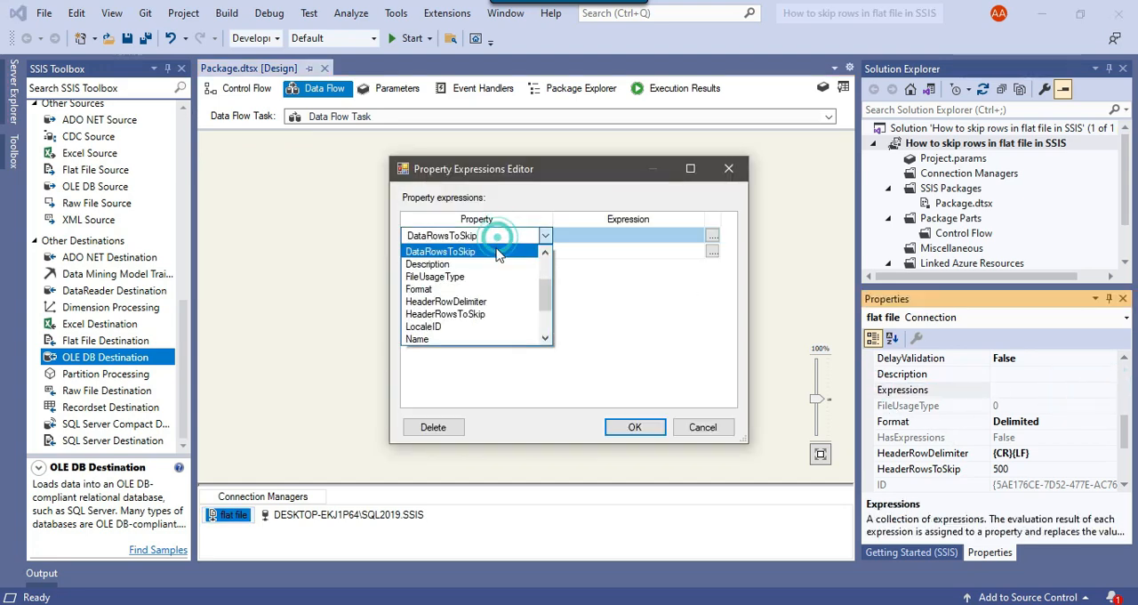
{"action": "left_click", "coordinate": [465, 283]}
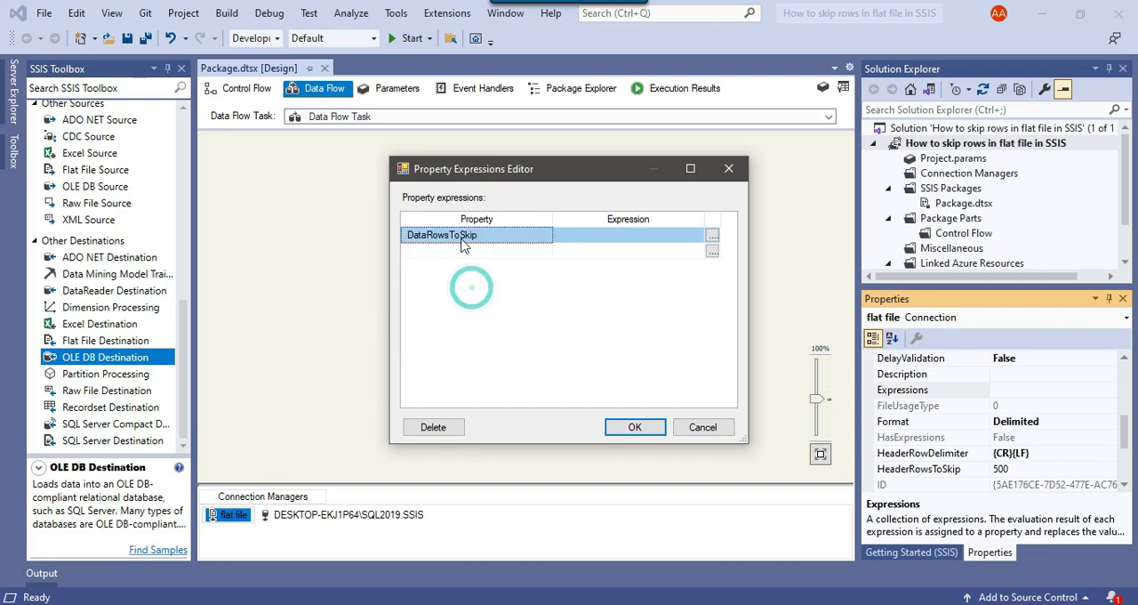
{"action": "left_click", "coordinate": [612, 236]}
{"action": "left_click", "coordinate": [712, 235]}
{"action": "left_click", "coordinate": [137, 168]}
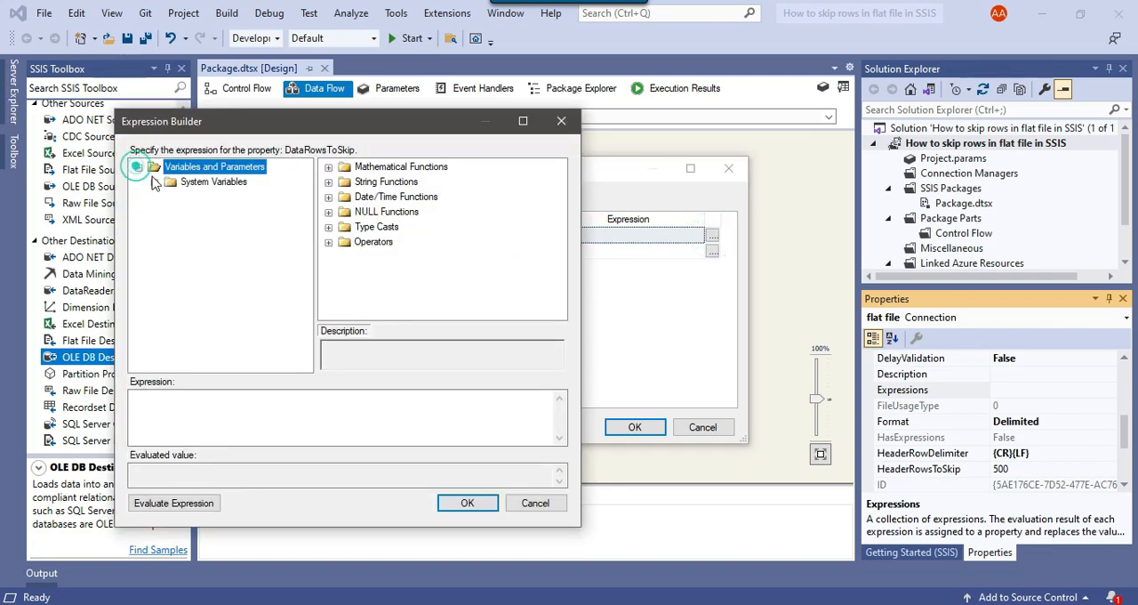
{"action": "left_click", "coordinate": [537, 504]}
{"action": "left_click", "coordinate": [702, 427]}
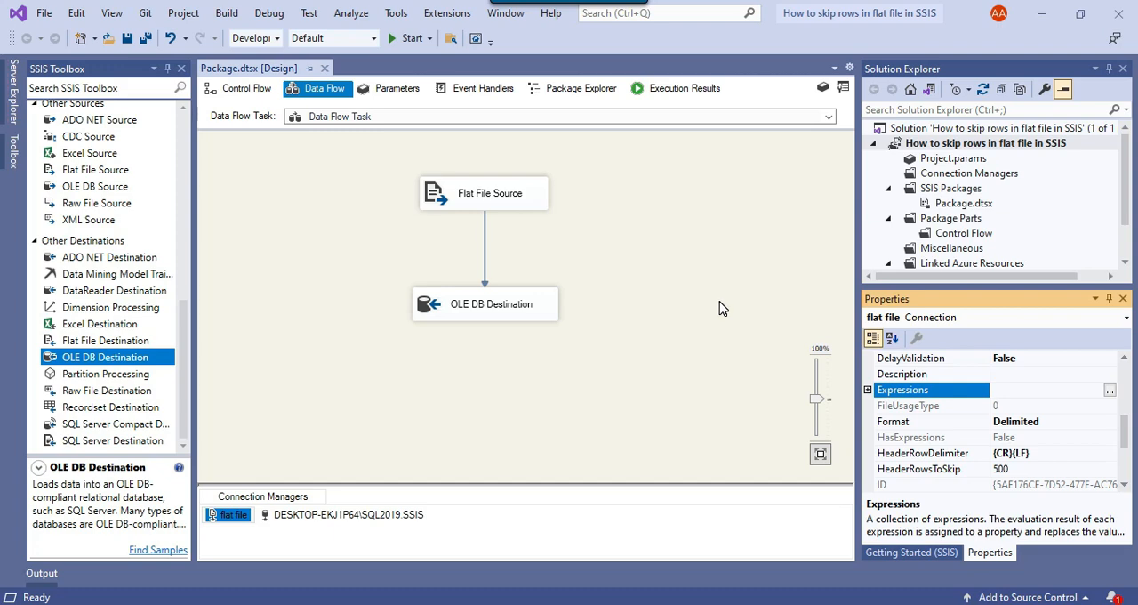
{"action": "left_click", "coordinate": [722, 307]}
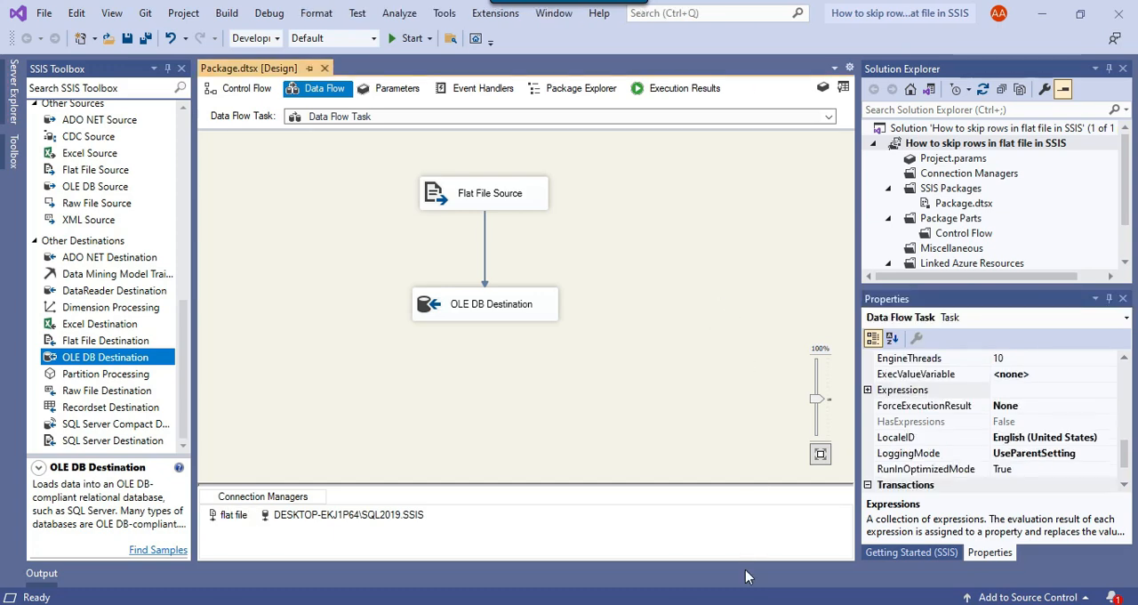